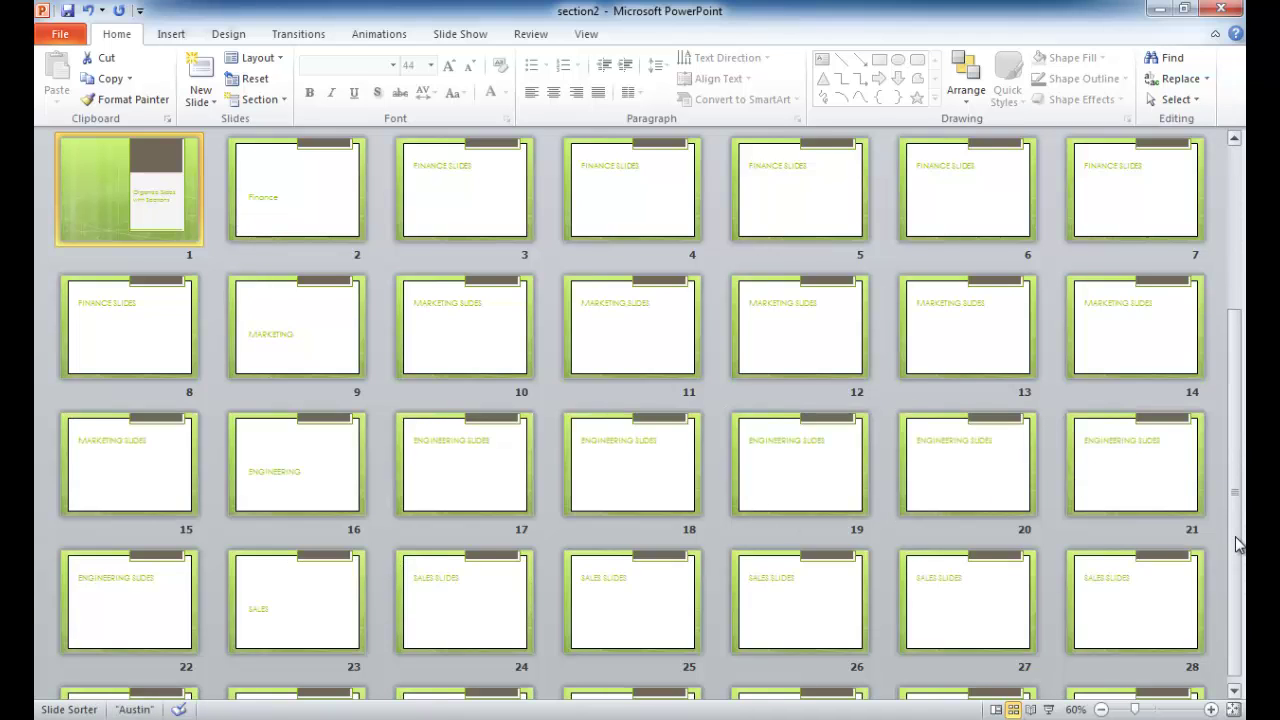
# - Look through the slides of the section2 presentation, which are not yet grouped into sections
pyautogui.scroll(-3, 1238, 546)
pyautogui.moveTo(1238, 546); pyautogui.dragTo(1237, 376)
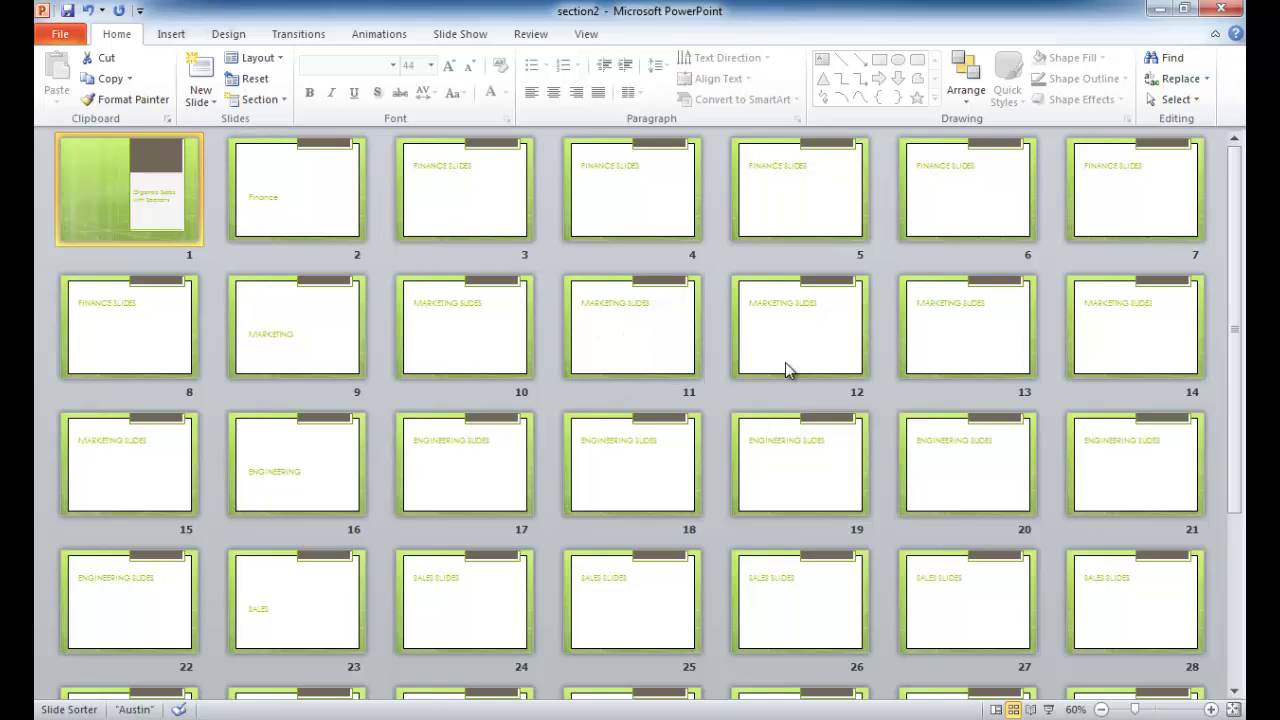
pyautogui.moveTo(1238, 362); pyautogui.dragTo(1238, 400)
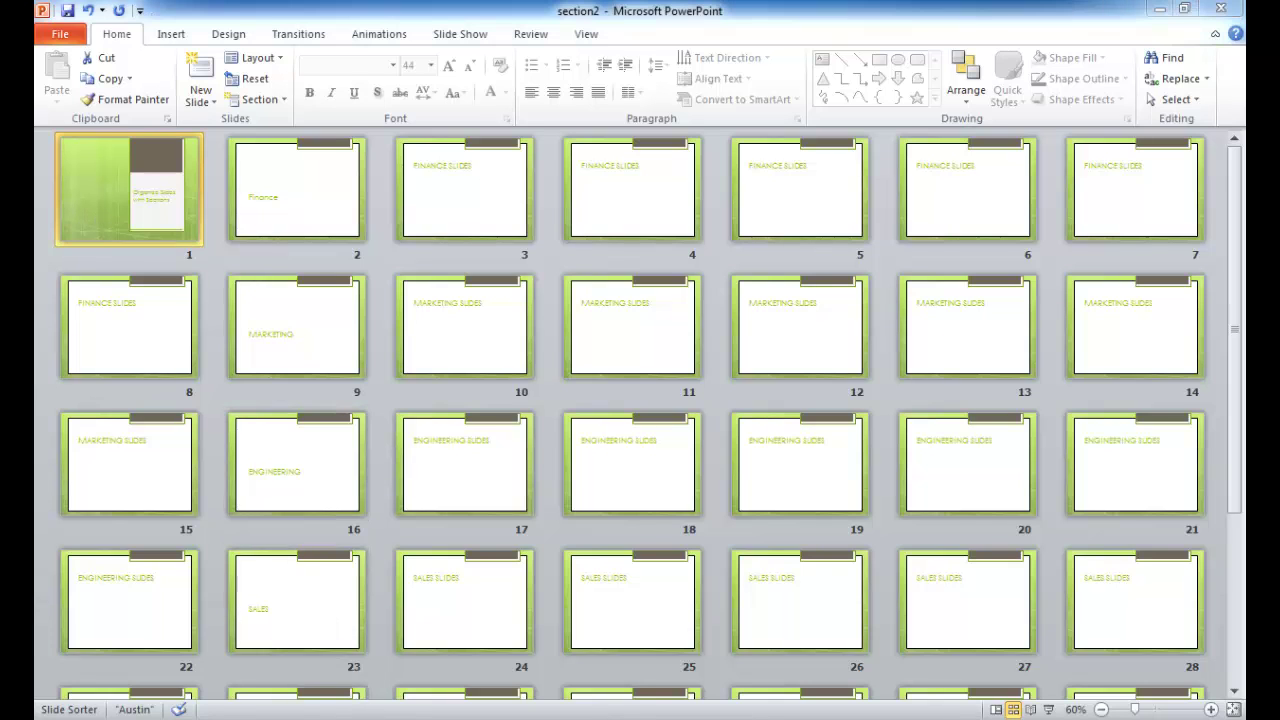
# - Switch to the presentation named section, and expand and collapse its FINANCE section in the slide thumbnails
pyautogui.click(524, 655)
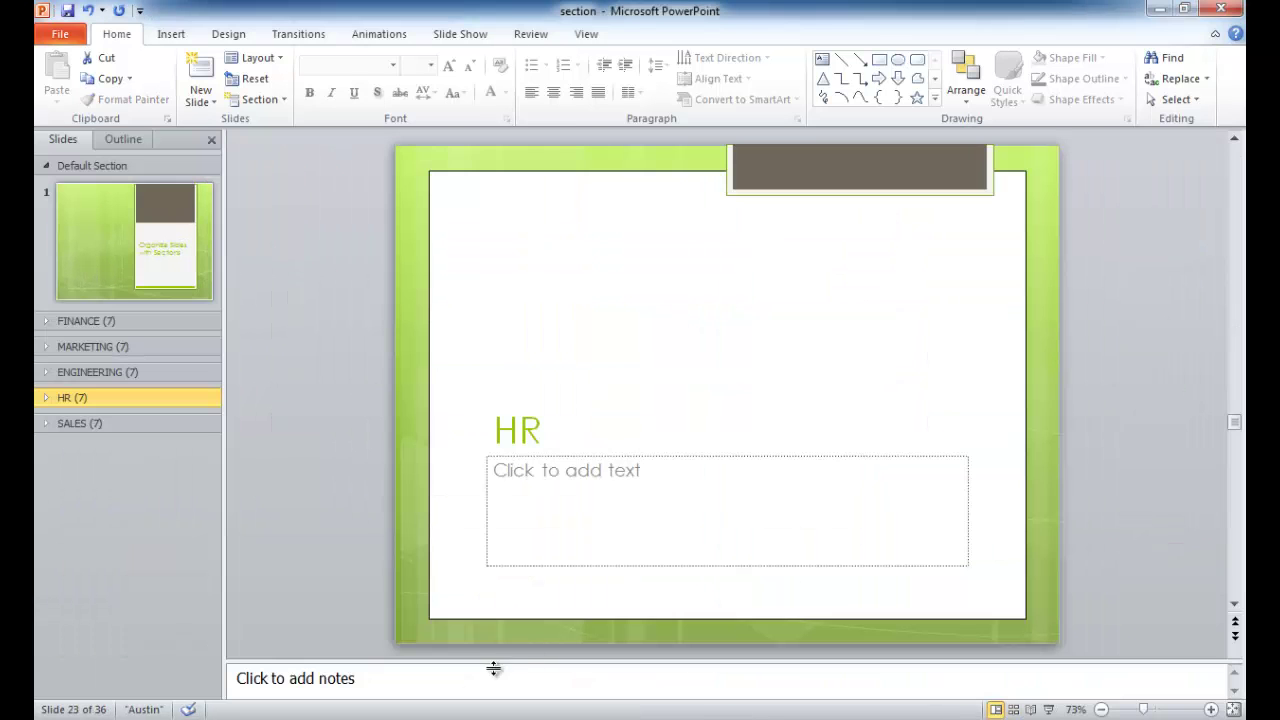
pyautogui.click(46, 321)
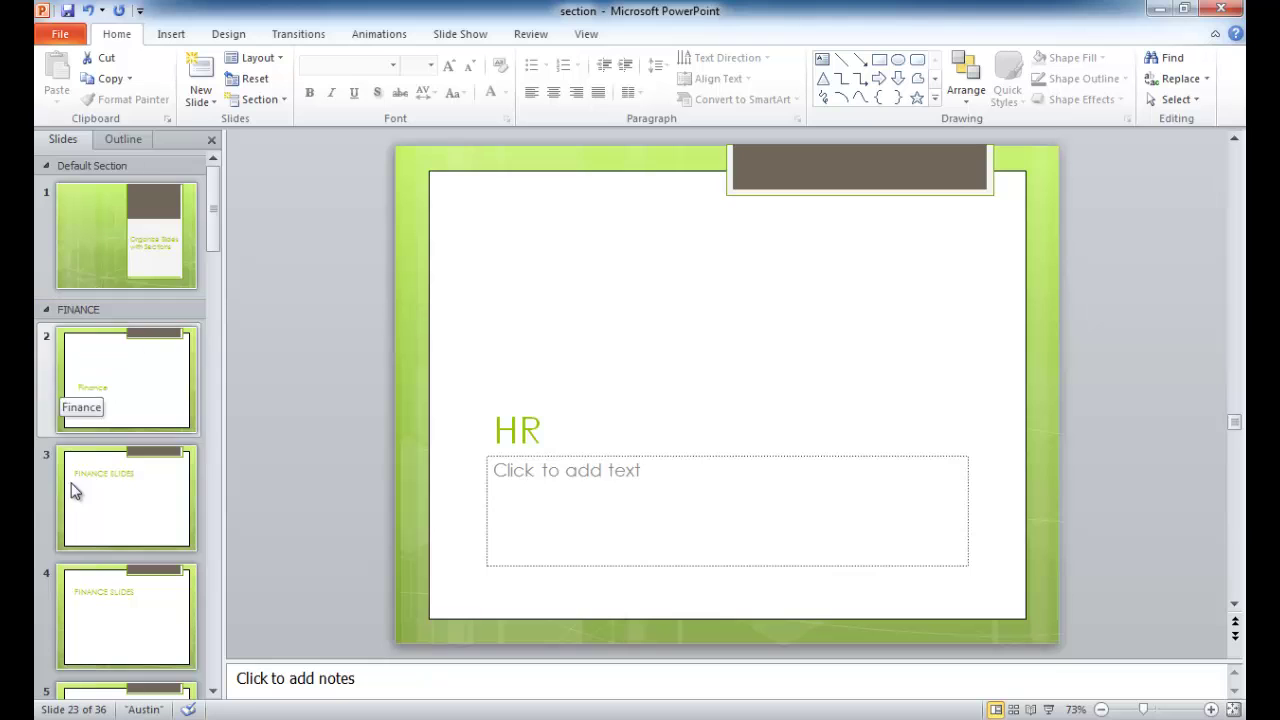
pyautogui.click(47, 314)
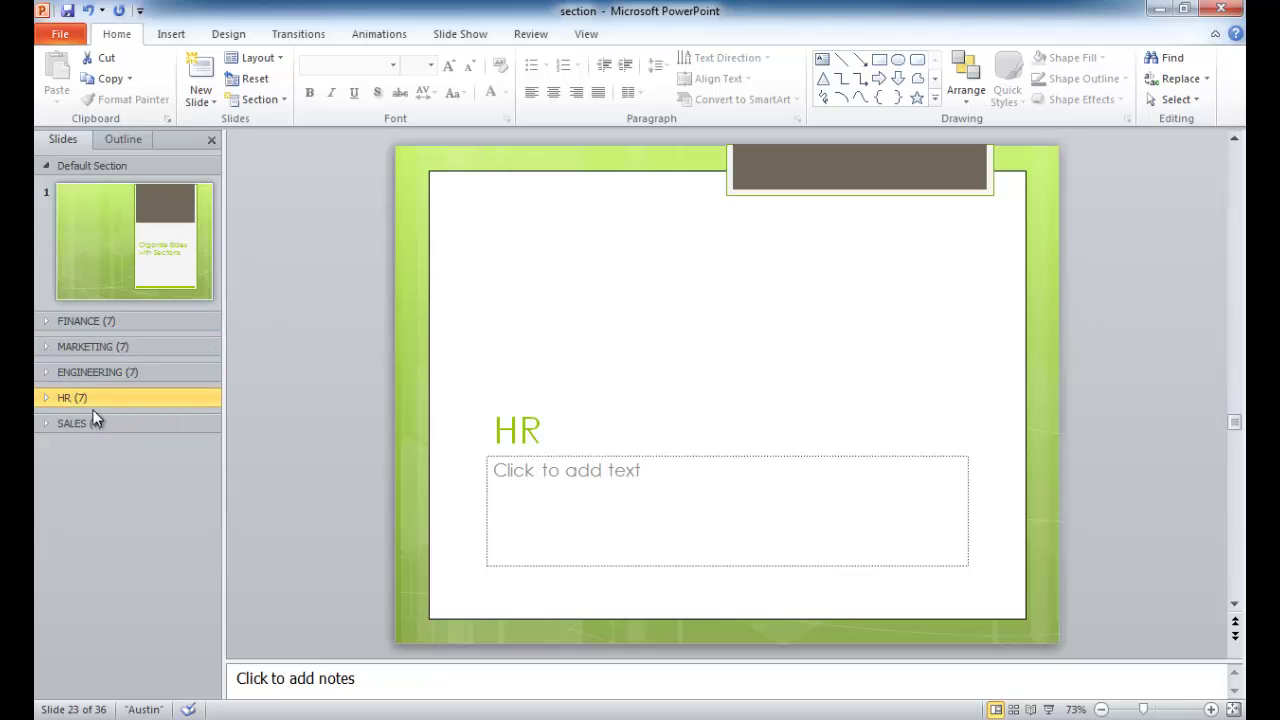
# - Show the presentation in Slide Sorter view and expand and collapse the FINANCE and MARKETING sections
pyautogui.click(1013, 709)
pyautogui.click(45, 281)
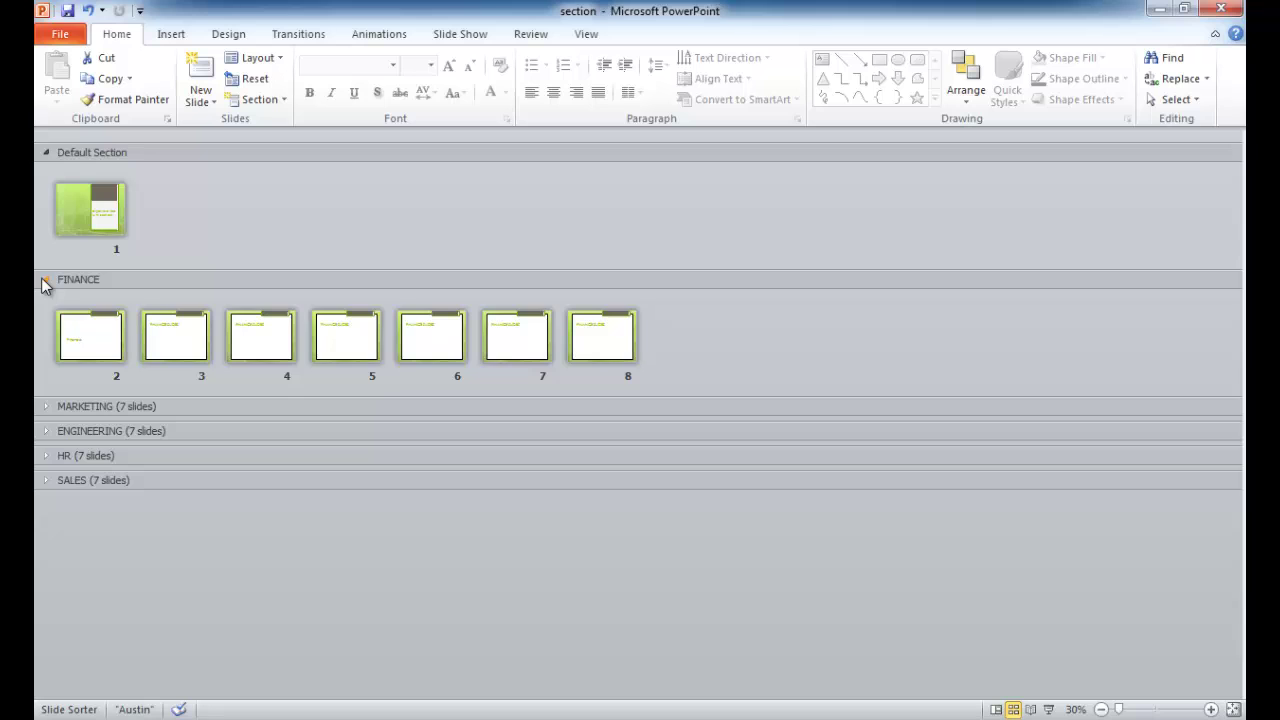
pyautogui.click(44, 281)
pyautogui.click(44, 304)
pyautogui.click(43, 302)
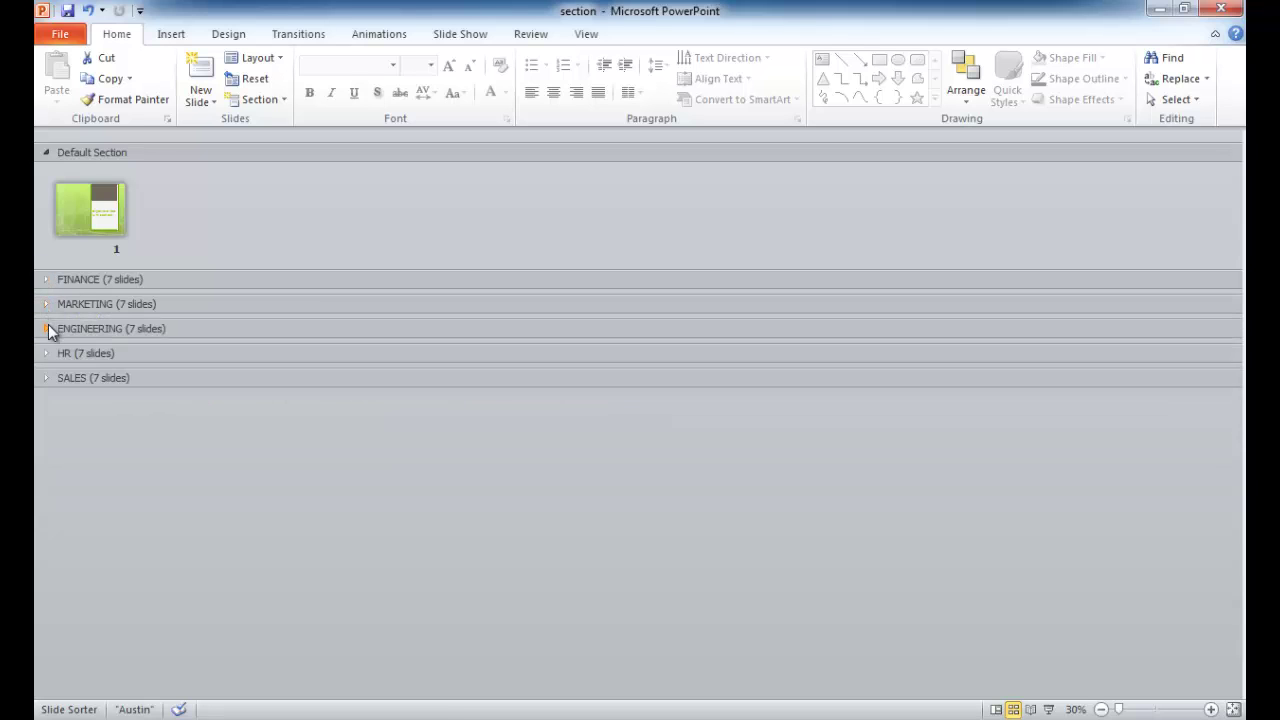
# - Expand and collapse the ENGINEERING, MARKETING and HR sections in turn to view the slides each one holds
pyautogui.click(47, 328)
pyautogui.click(48, 330)
pyautogui.click(47, 329)
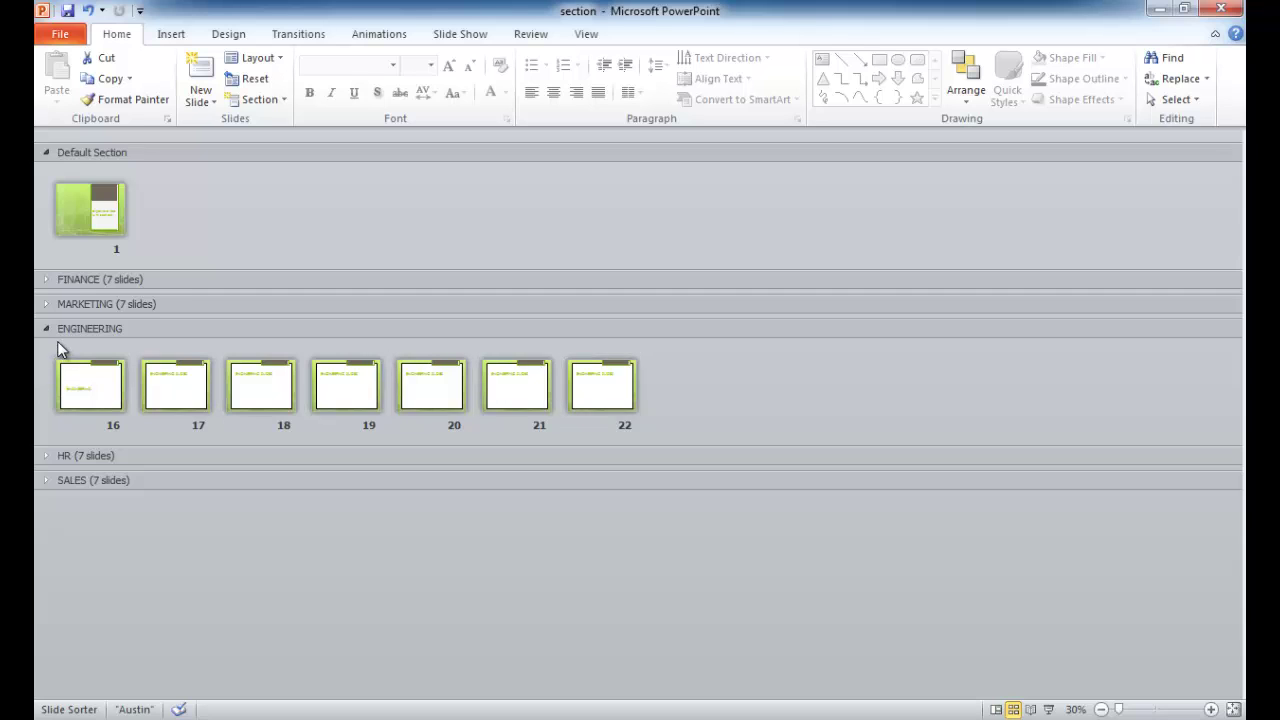
pyautogui.click(47, 329)
pyautogui.click(44, 304)
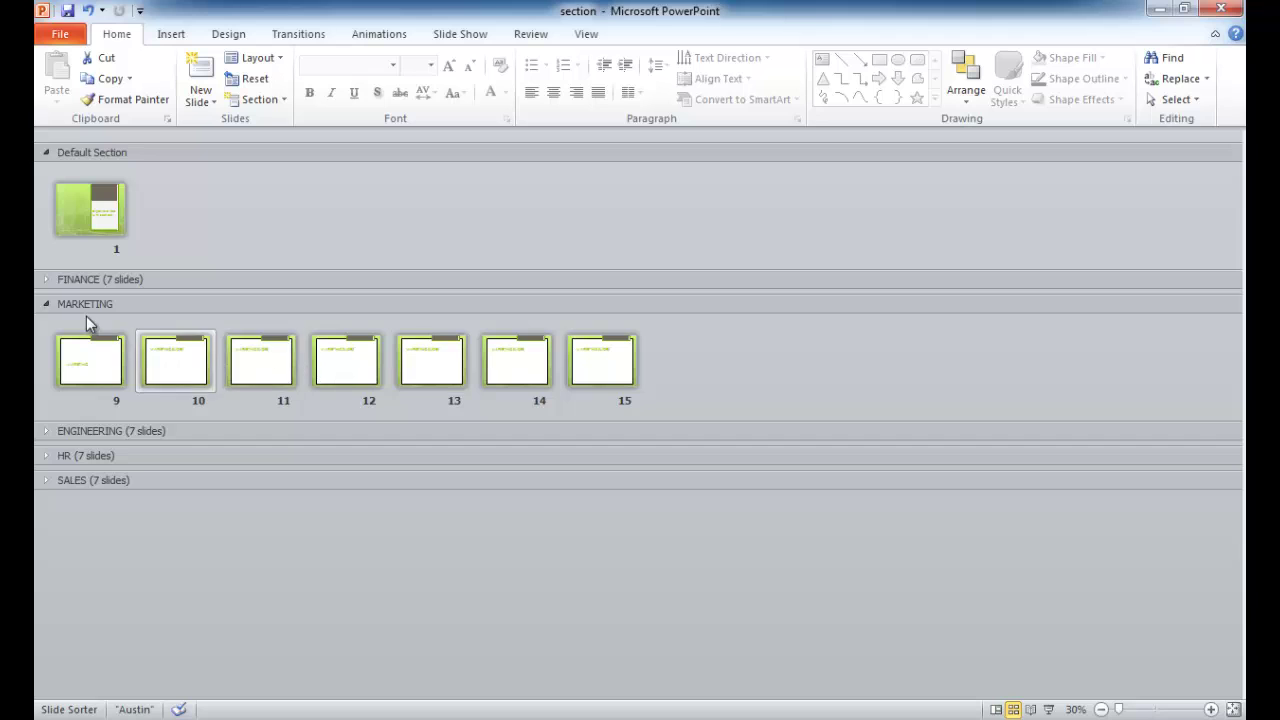
pyautogui.click(44, 303)
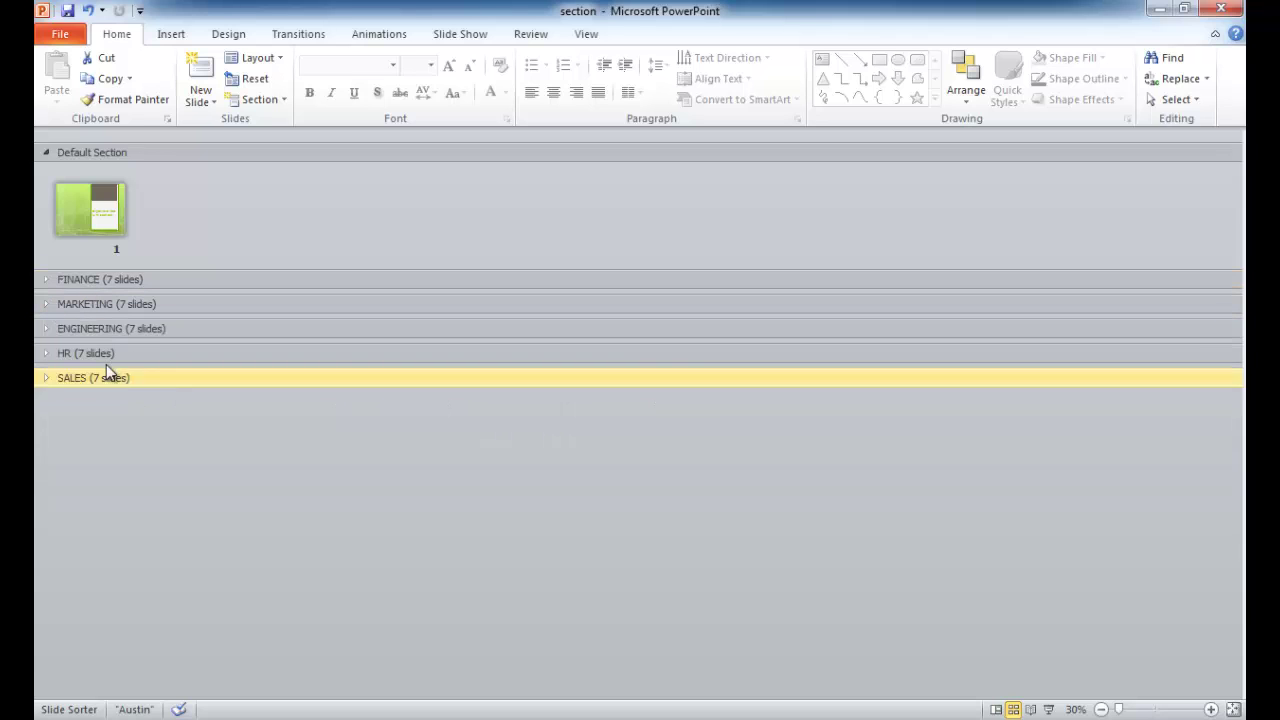
pyautogui.click(45, 353)
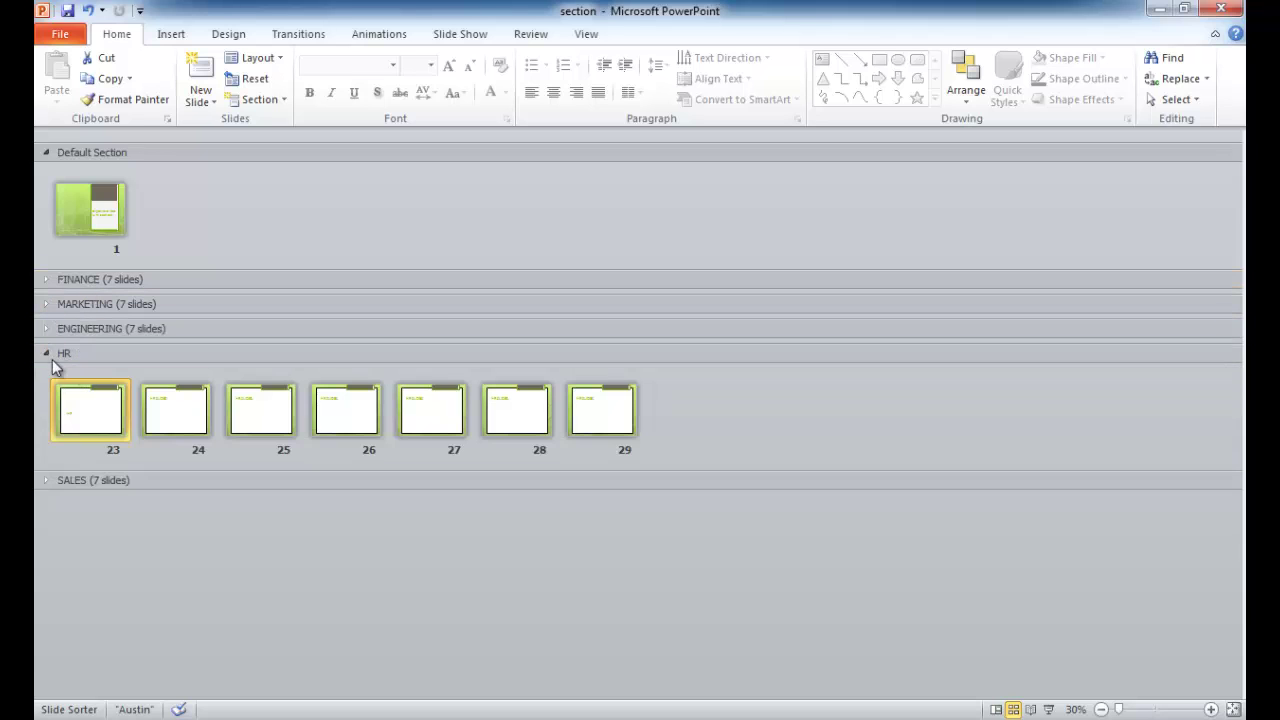
pyautogui.click(46, 354)
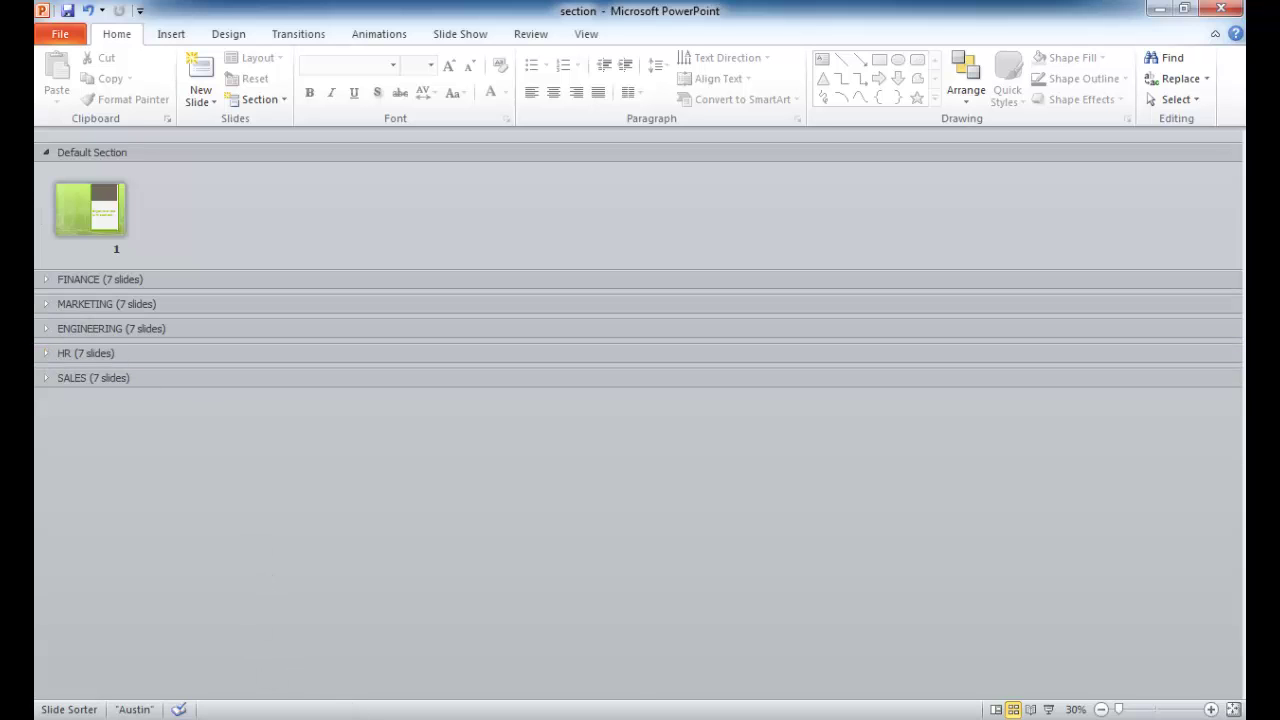
# - Switch back to the section2 presentation and look over its slides from the first to the last
pyautogui.moveTo(366, 705)
pyautogui.click(307, 660)
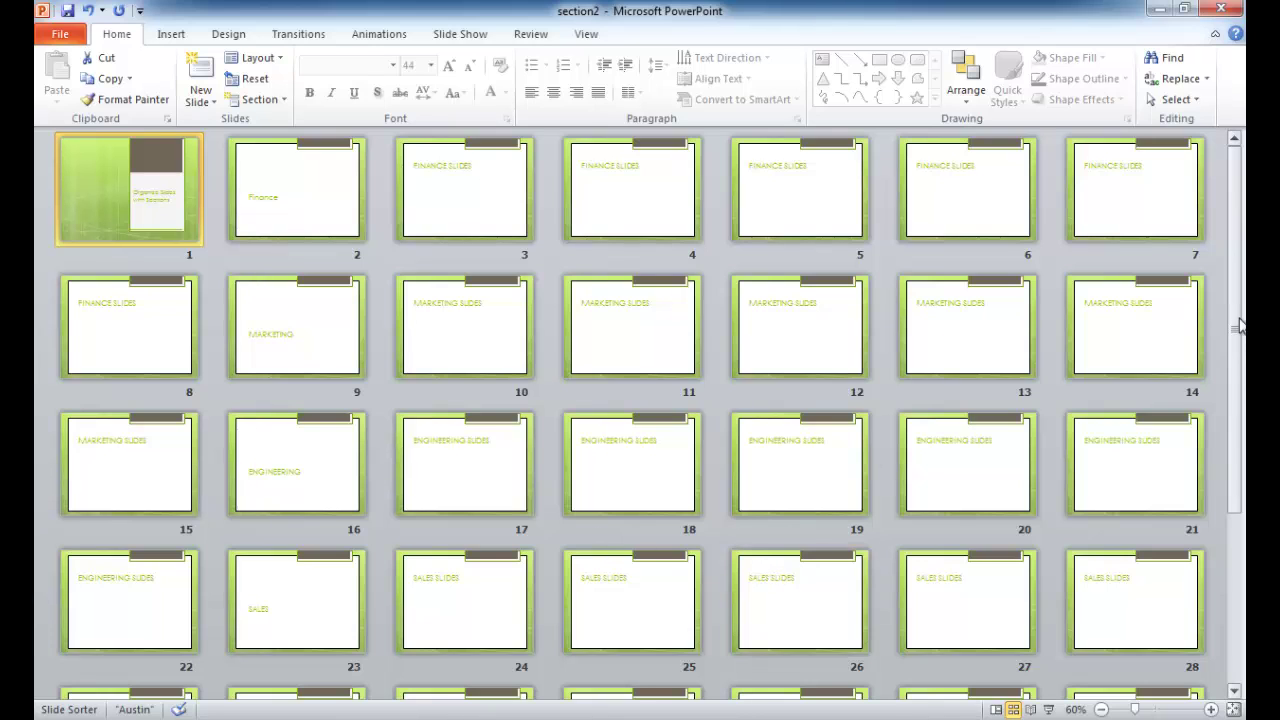
pyautogui.scroll(-2, 1238, 325)
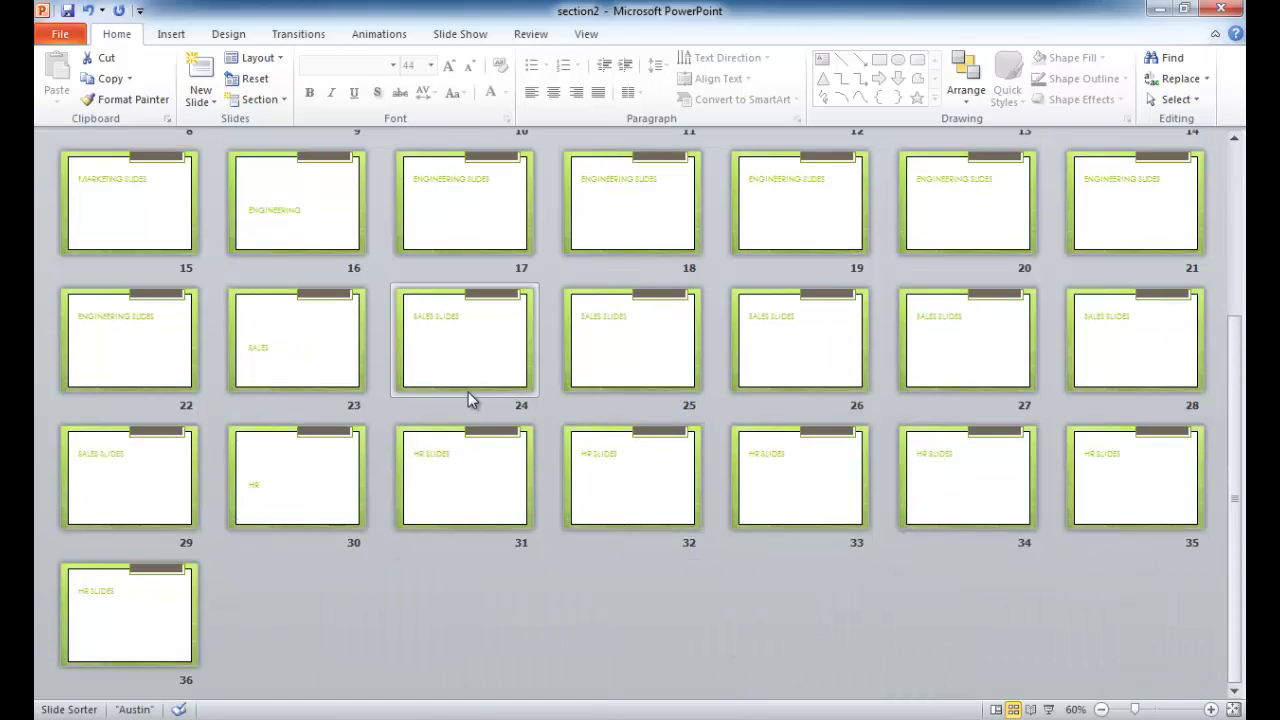
pyautogui.moveTo(411, 719)
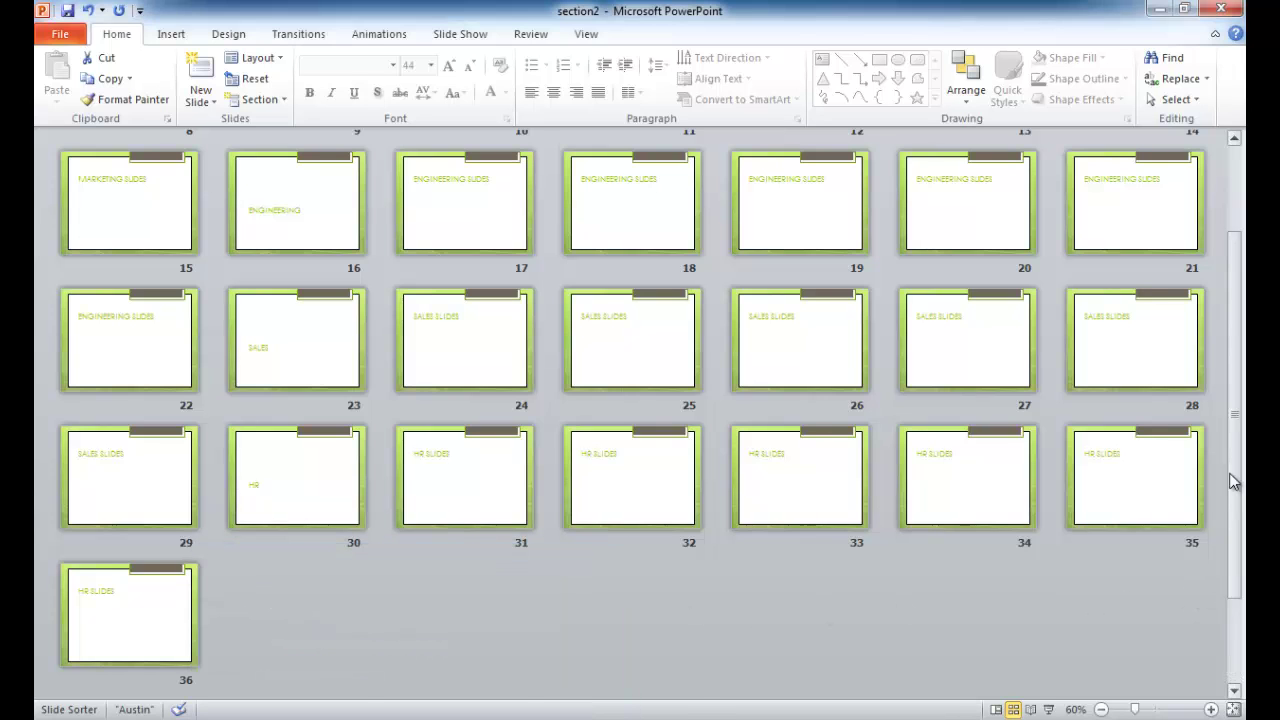
pyautogui.scroll(2, 1237, 480)
pyautogui.scroll(1, 1240, 347)
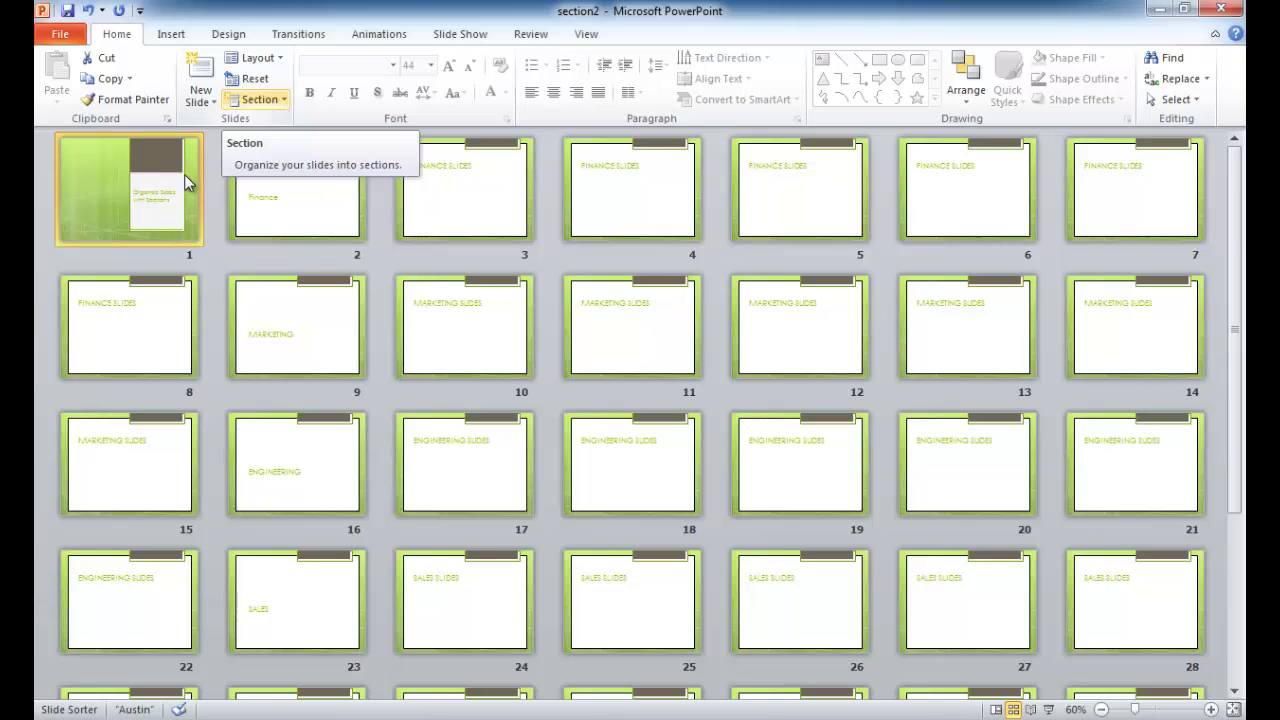
# - Add a section between slides 1 and 2 so that it starts at the Finance title slide
pyautogui.click(220, 194)
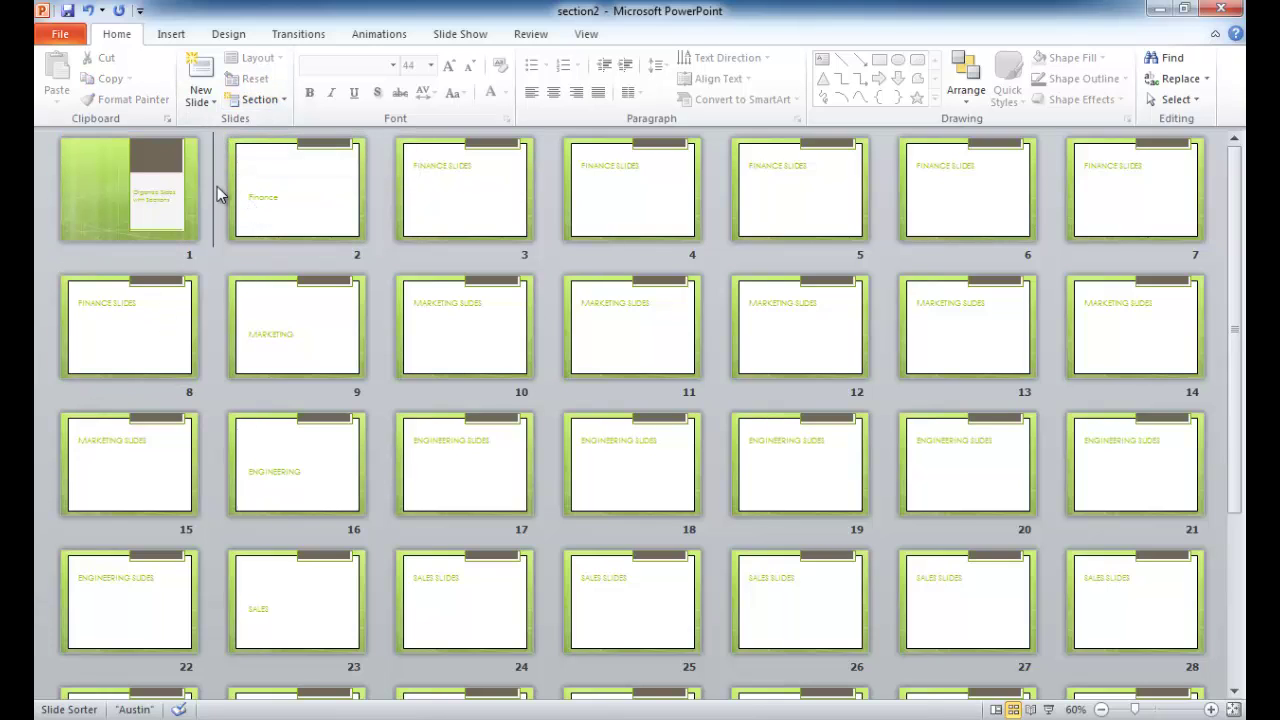
pyautogui.click(278, 101)
pyautogui.click(281, 123)
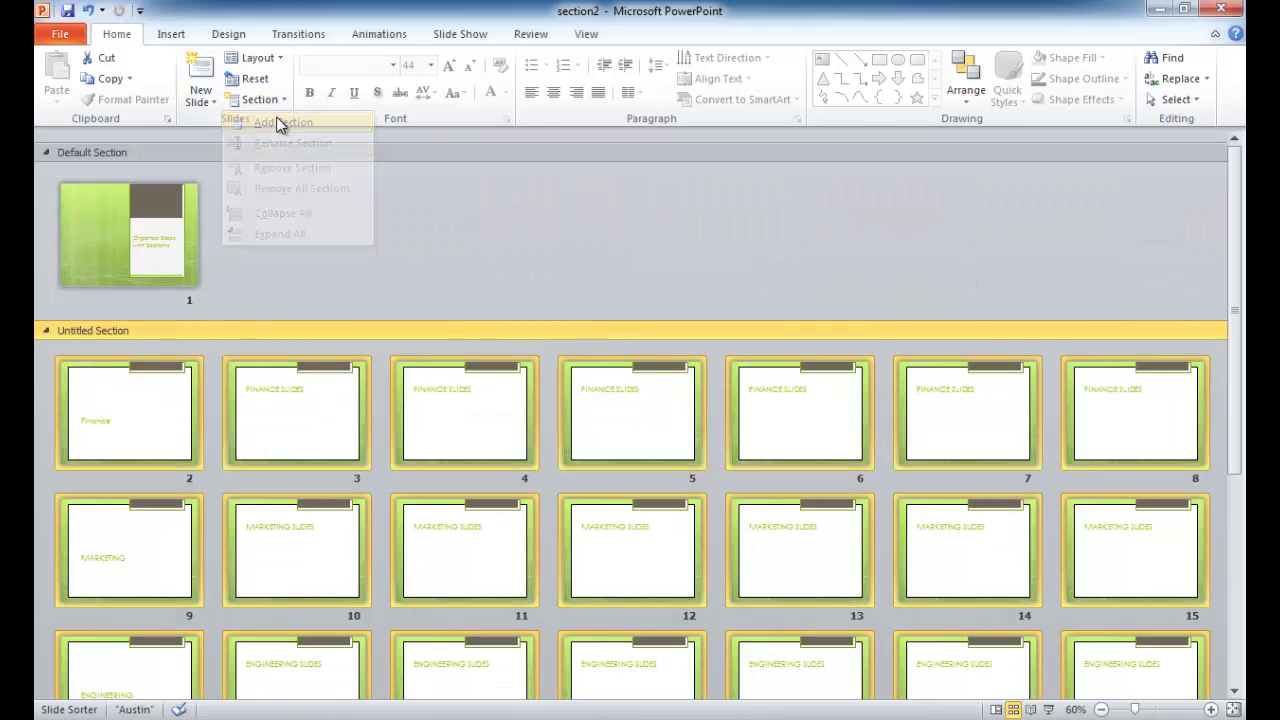
# - Rename the untitled section that starts at slide 2 as Finance
pyautogui.rightClick(92, 331)
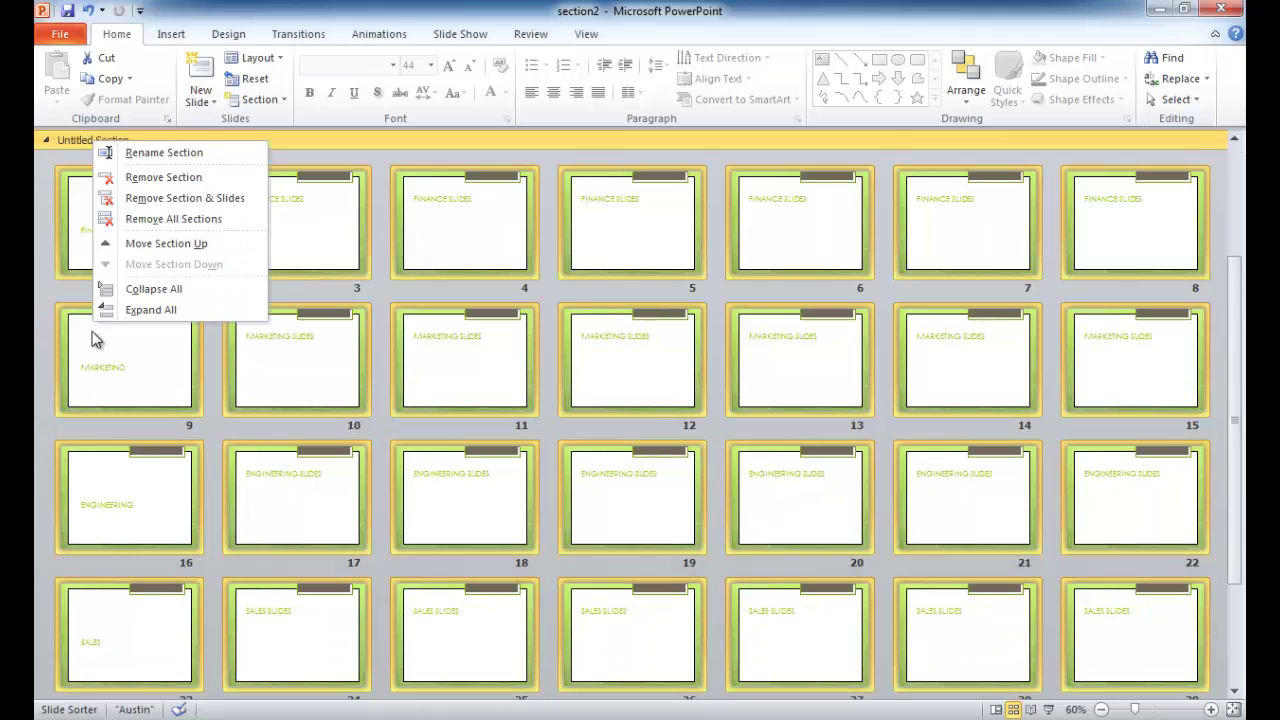
pyautogui.click(259, 100)
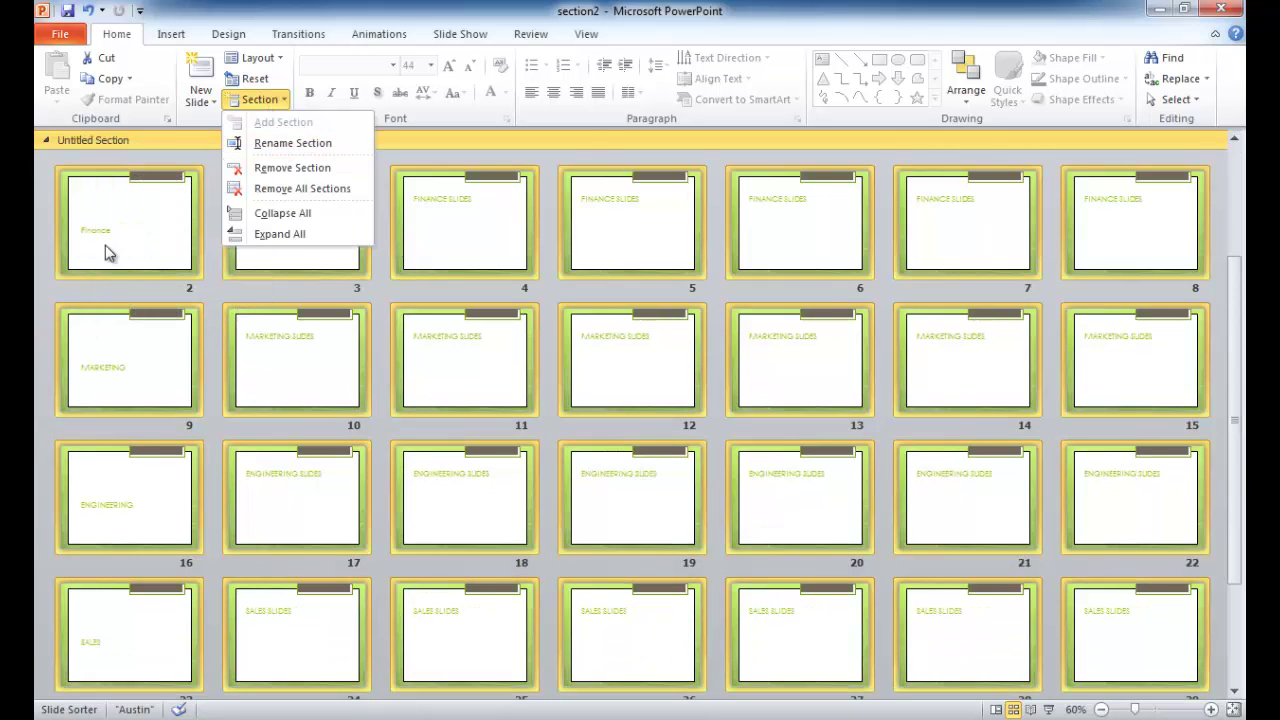
pyautogui.click(79, 140)
pyautogui.rightClick(79, 140)
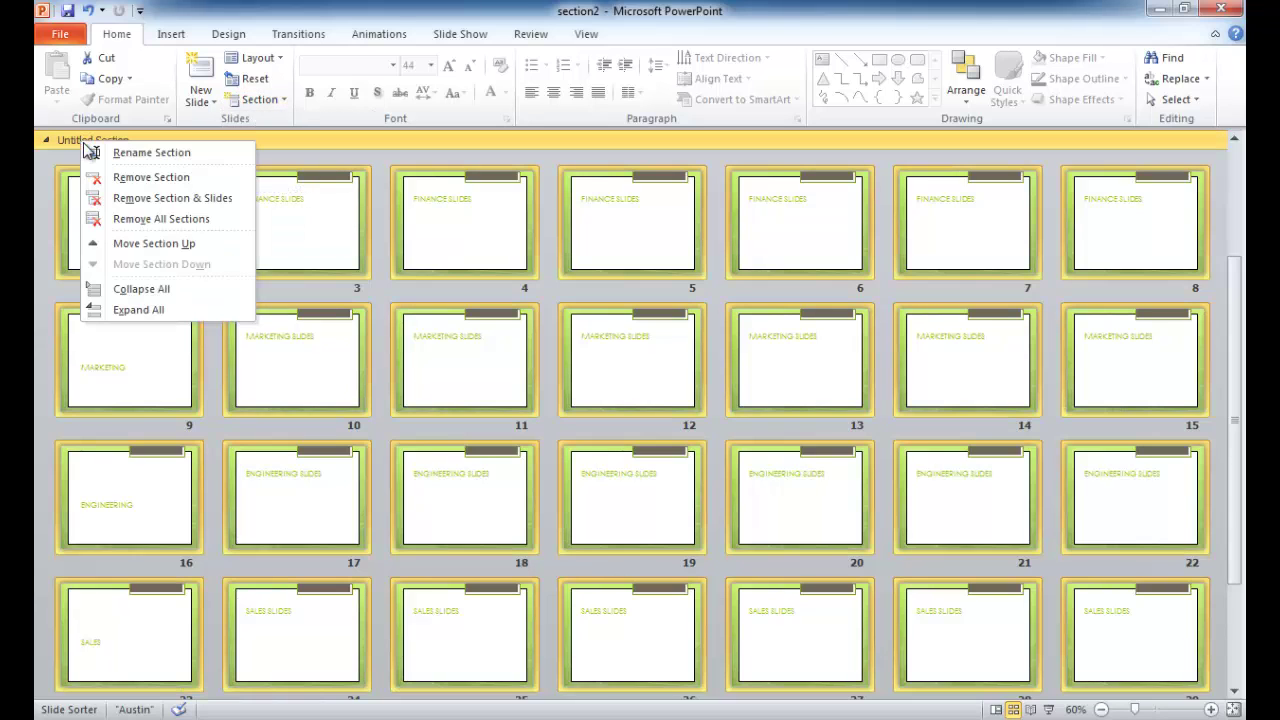
pyautogui.click(100, 154)
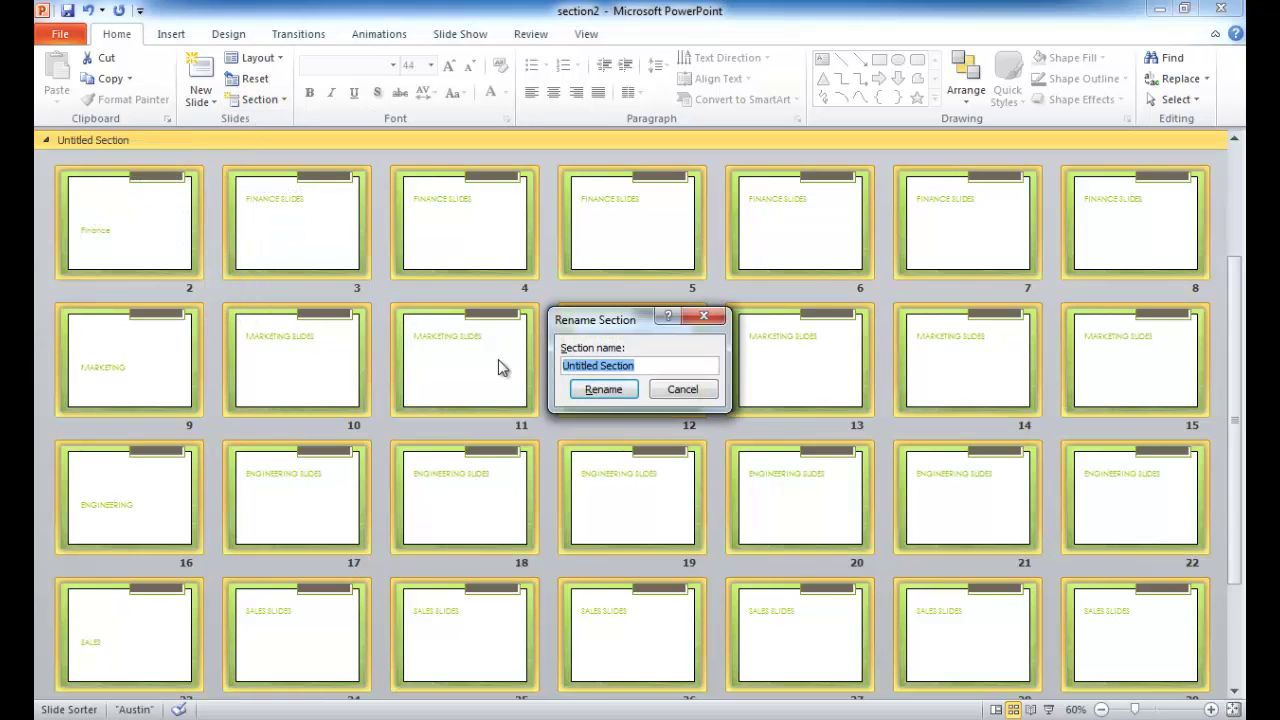
pyautogui.write('Fina')
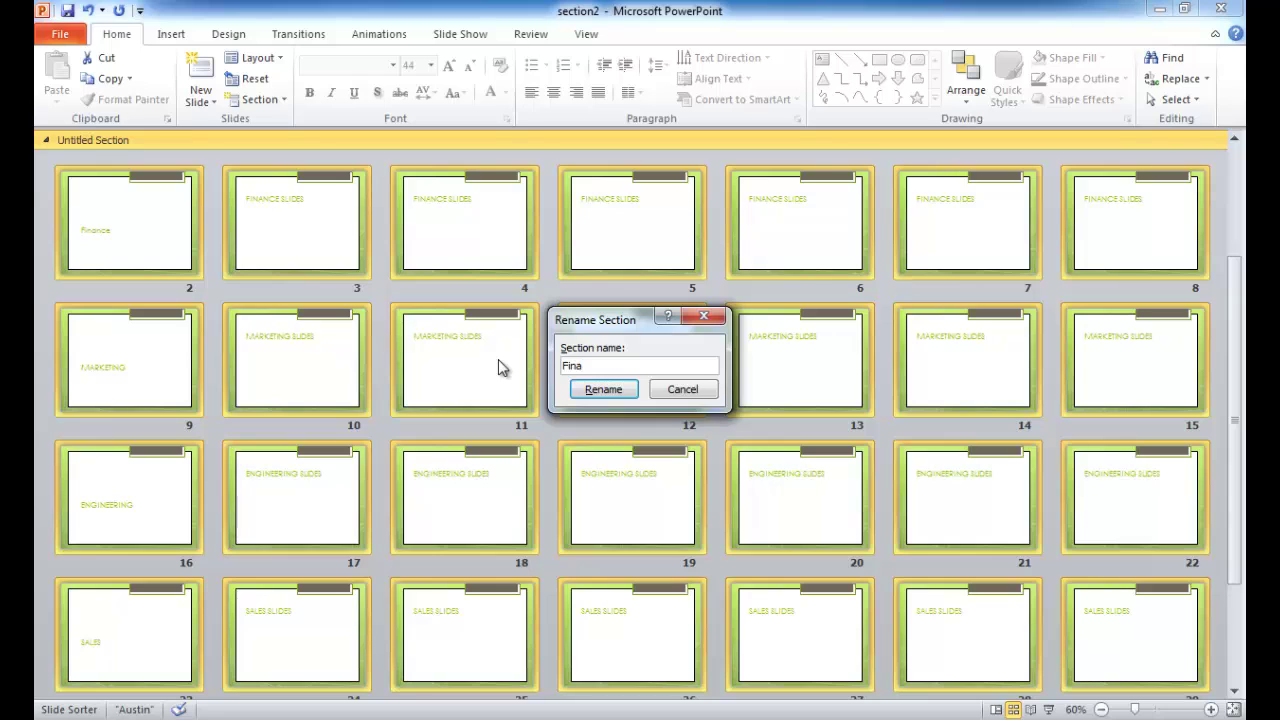
pyautogui.write('nce')
pyautogui.click(600, 390)
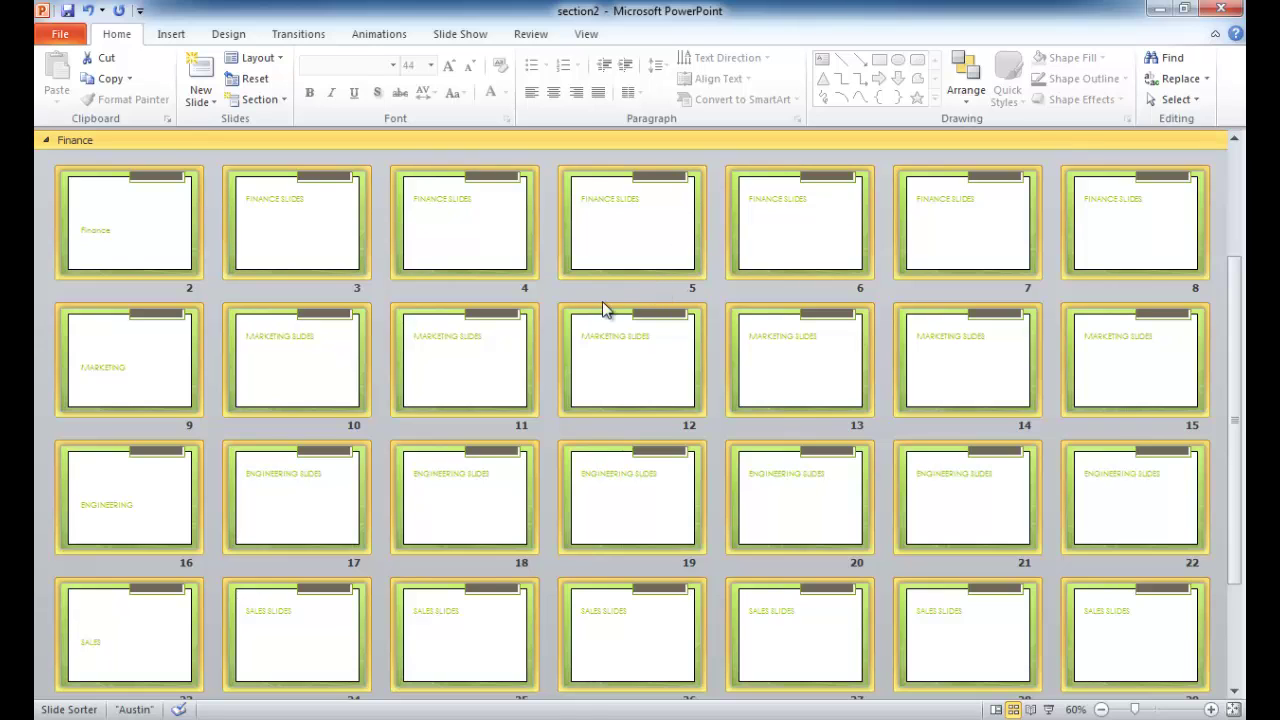
# - Add a section directly before slide 9, the MARKETING title slide
pyautogui.click(47, 361)
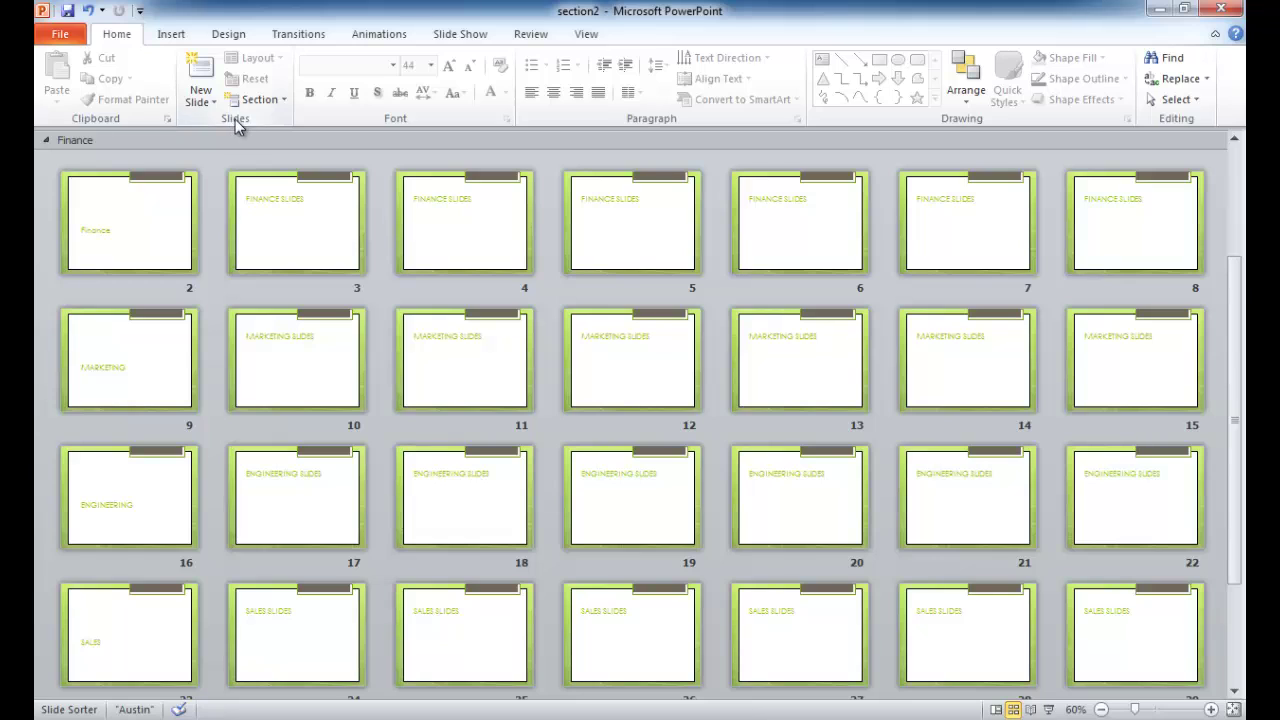
pyautogui.click(264, 103)
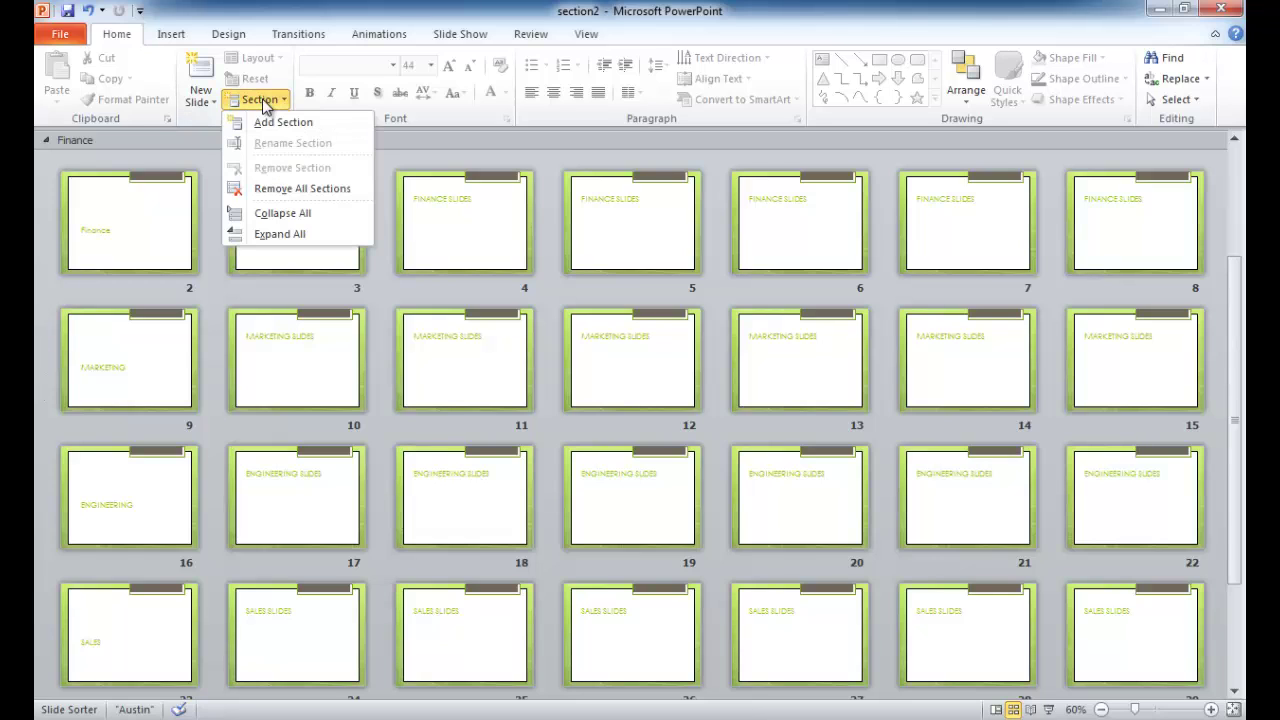
pyautogui.click(53, 355)
pyautogui.click(50, 360)
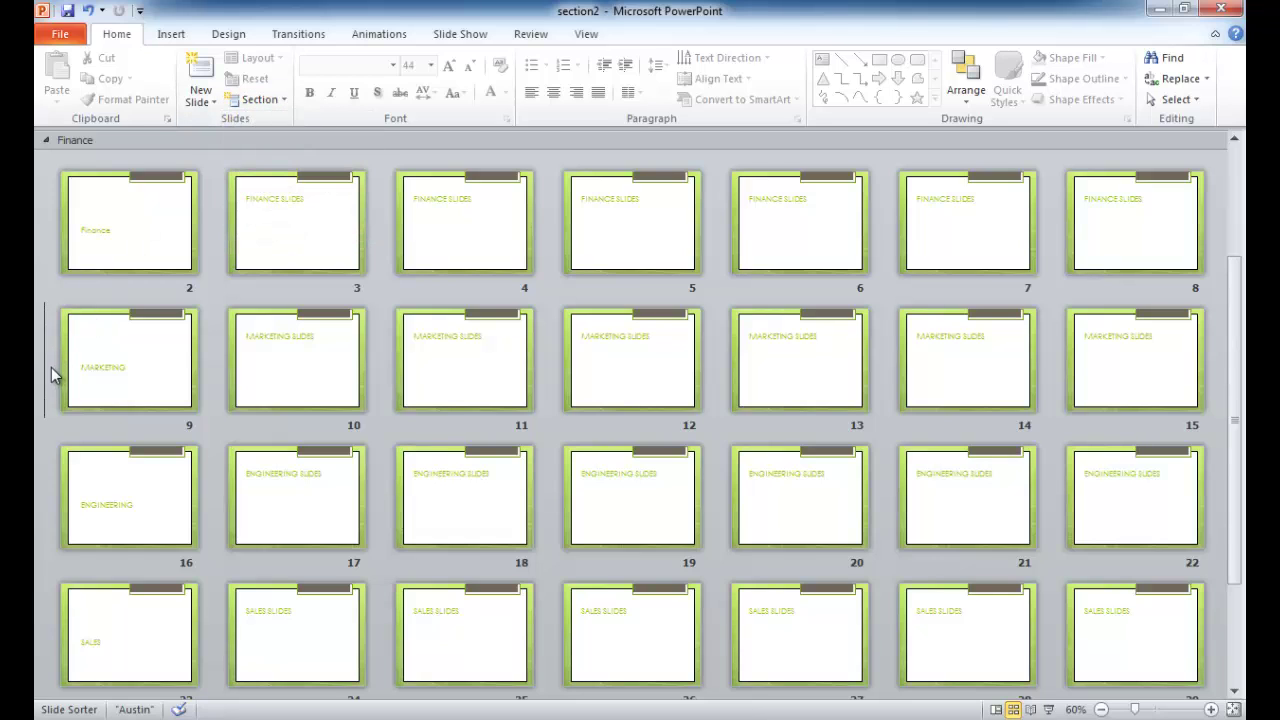
pyautogui.rightClick(49, 361)
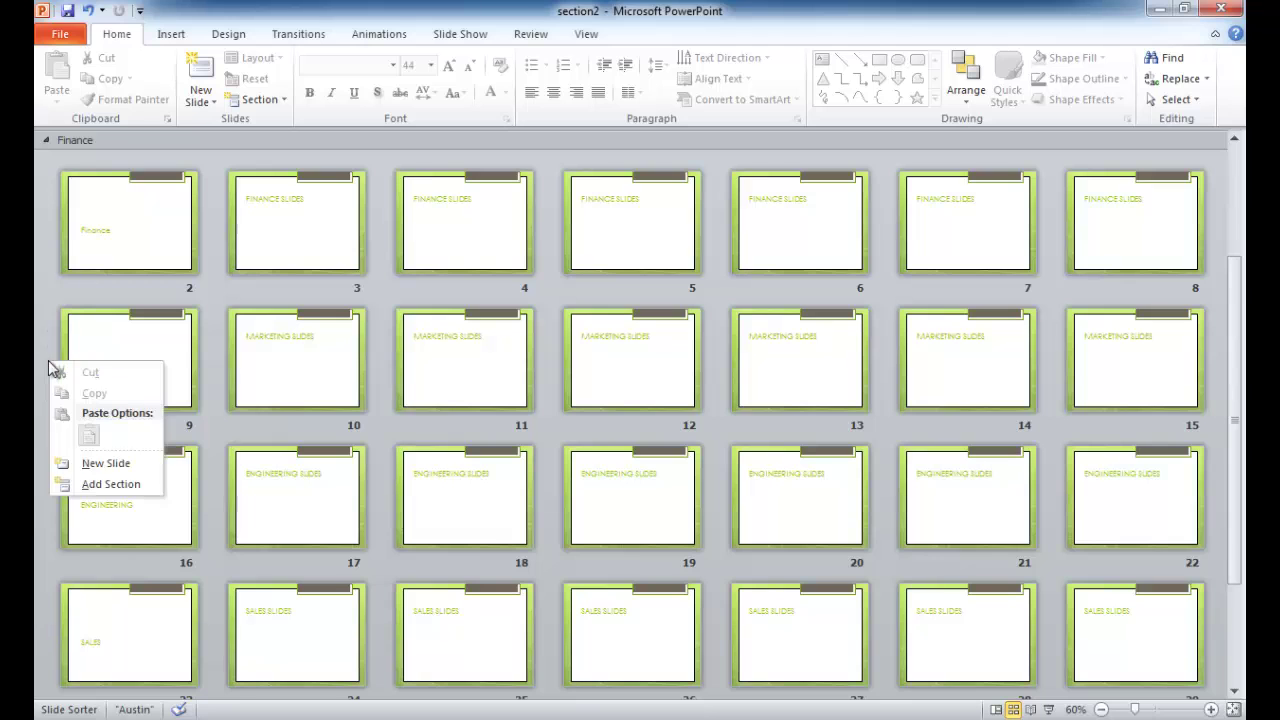
pyautogui.click(100, 485)
pyautogui.doubleClick(96, 317)
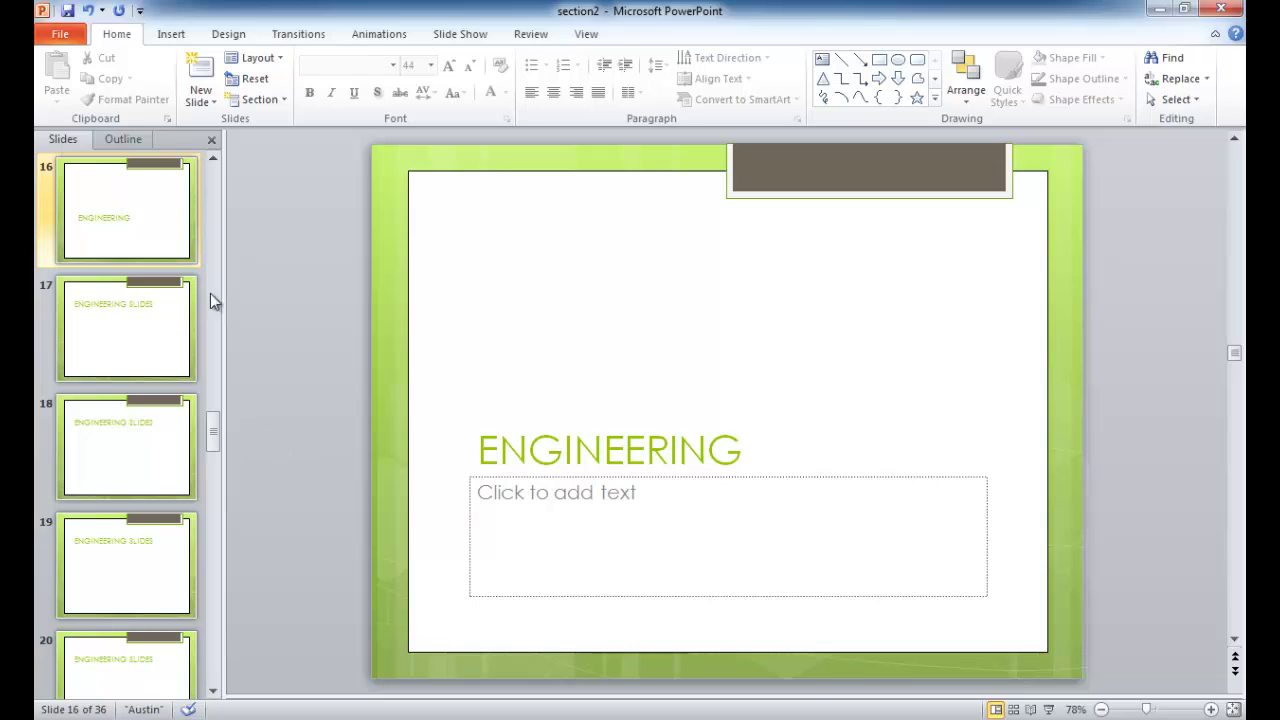
pyautogui.scroll(3, 208, 180)
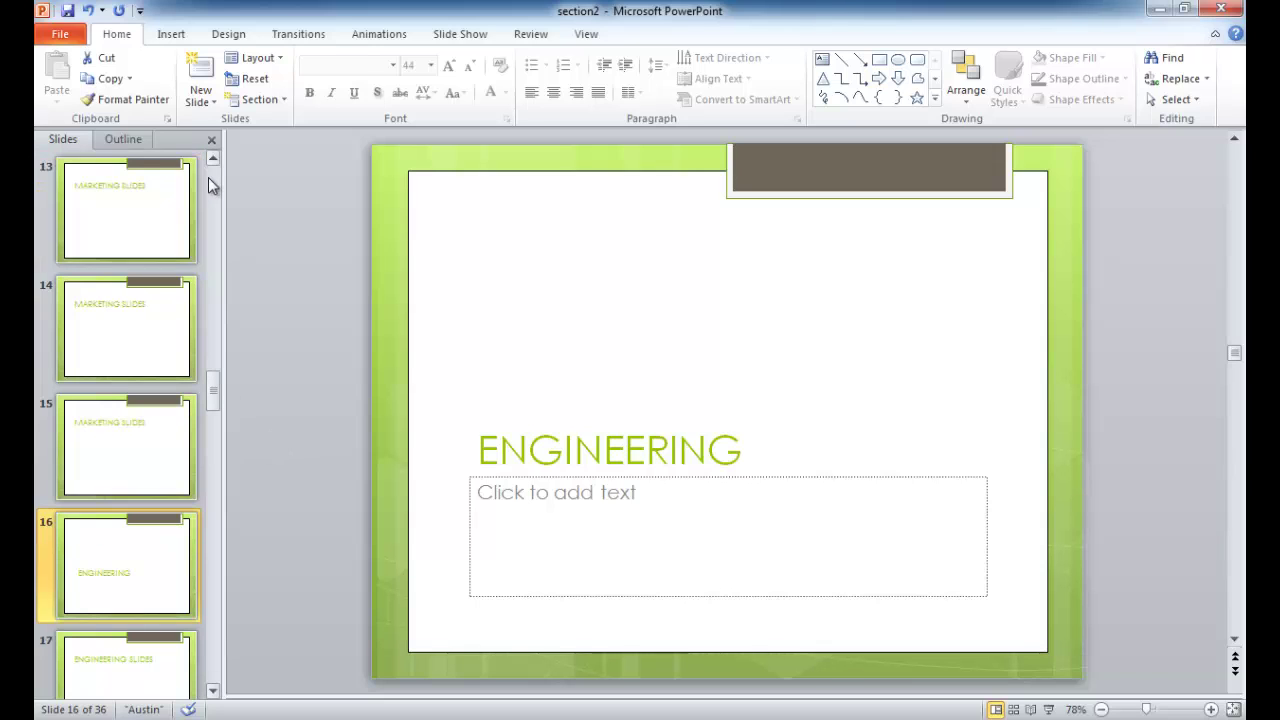
pyautogui.scroll(3, 214, 184)
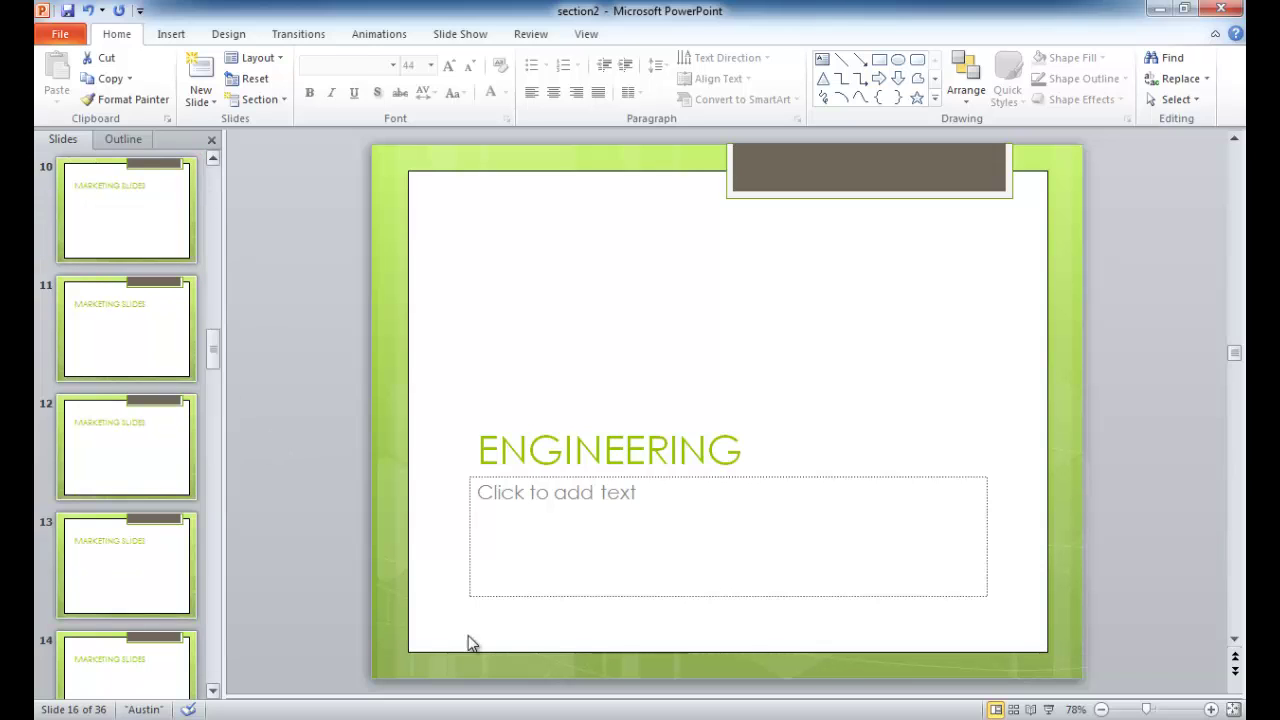
pyautogui.click(1013, 709)
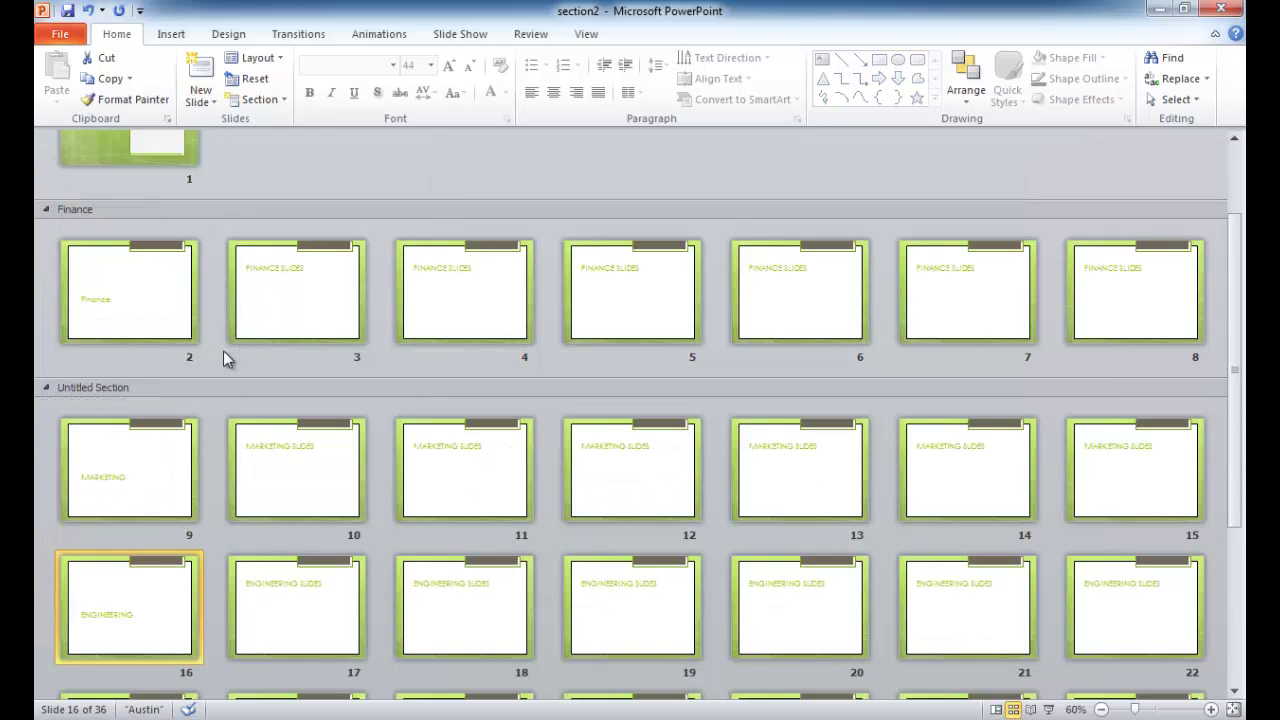
# - Rename the untitled section that starts at slide 9 as MARKETING
pyautogui.click(89, 388)
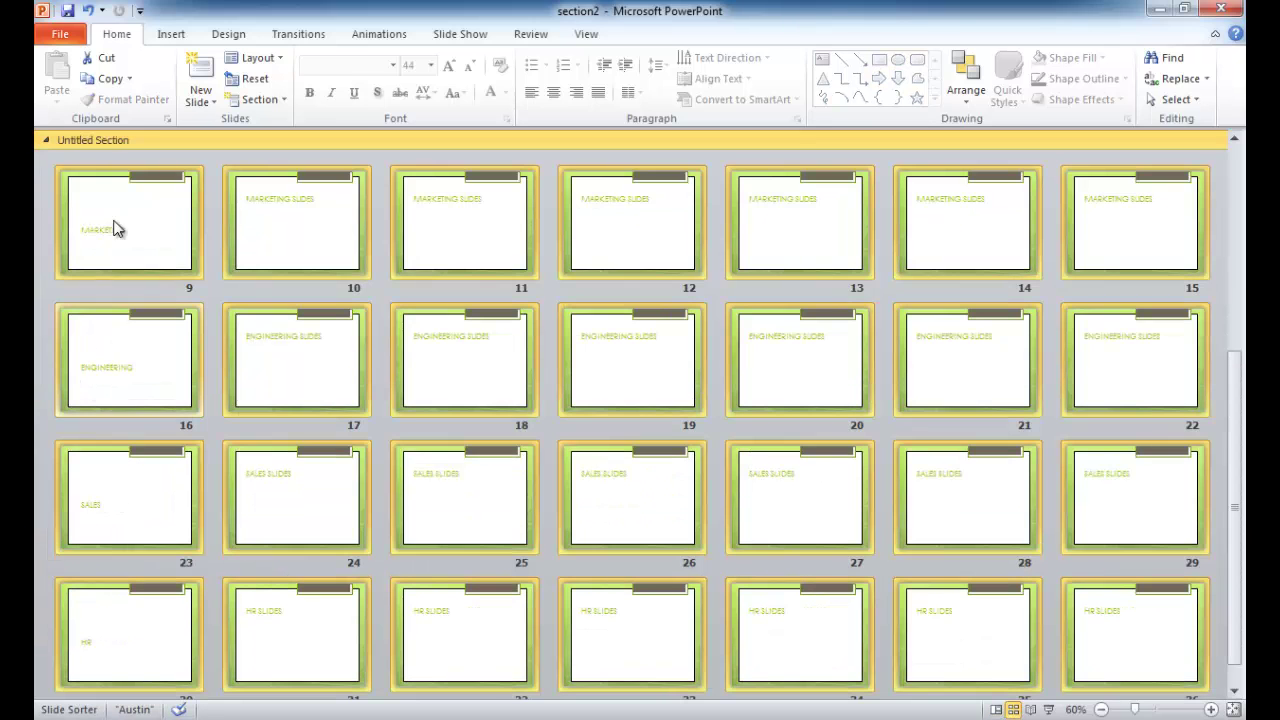
pyautogui.rightClick(98, 139)
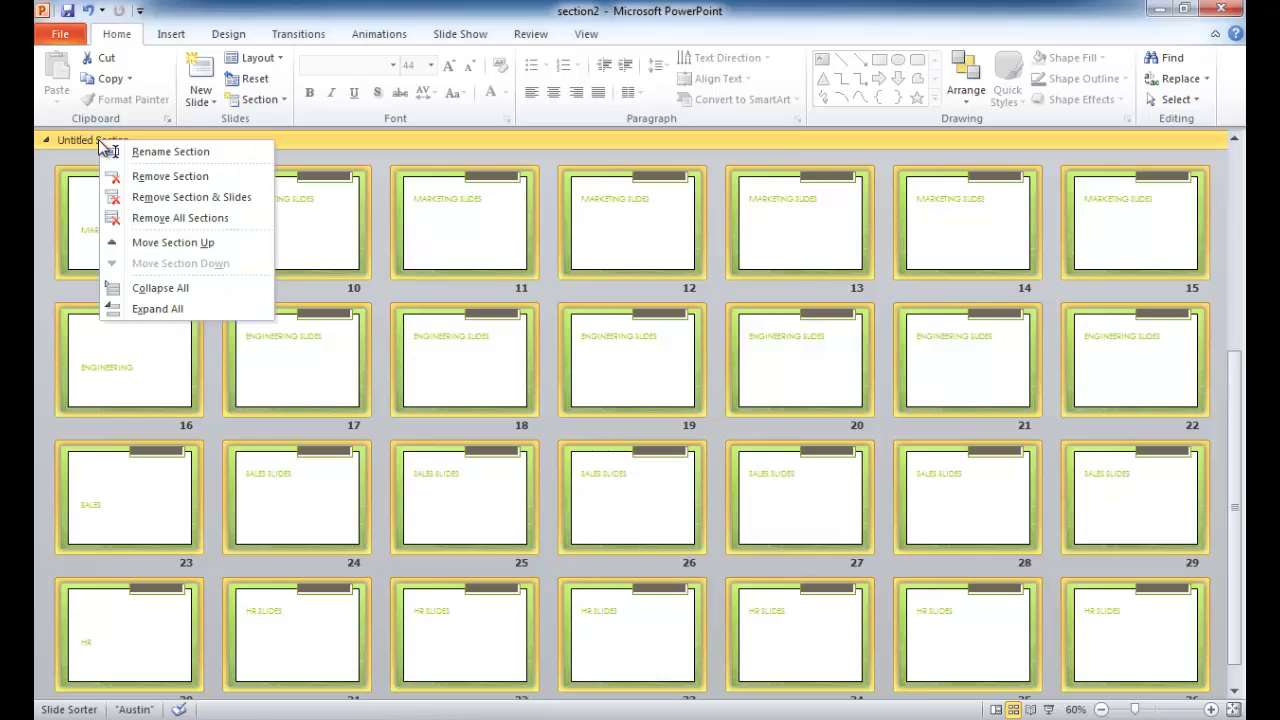
pyautogui.click(163, 153)
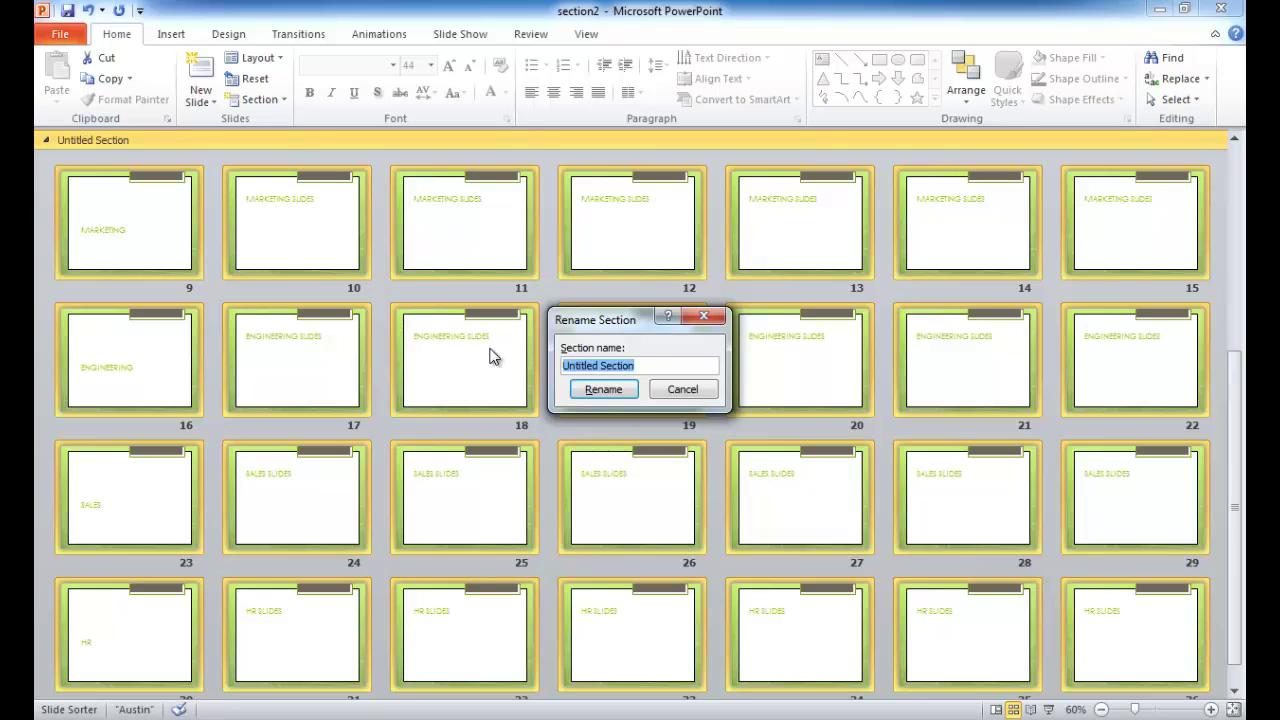
pyautogui.write('MARKETING')
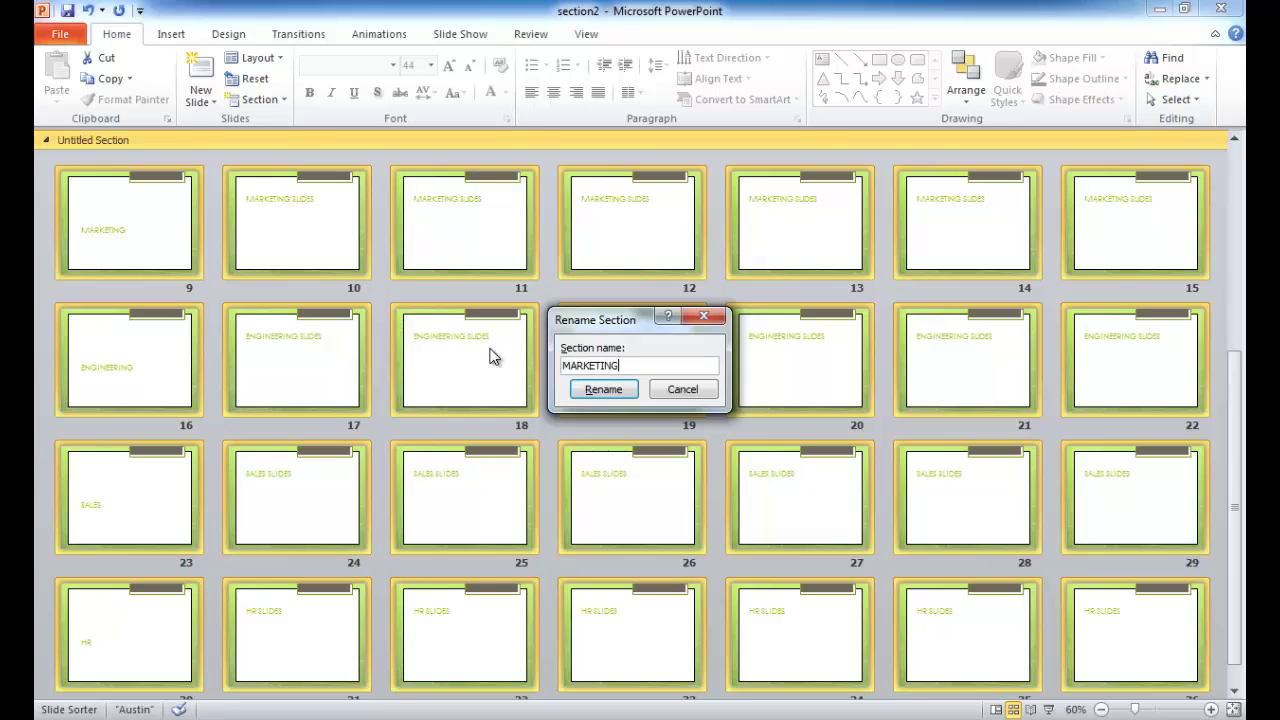
pyautogui.press('Return')
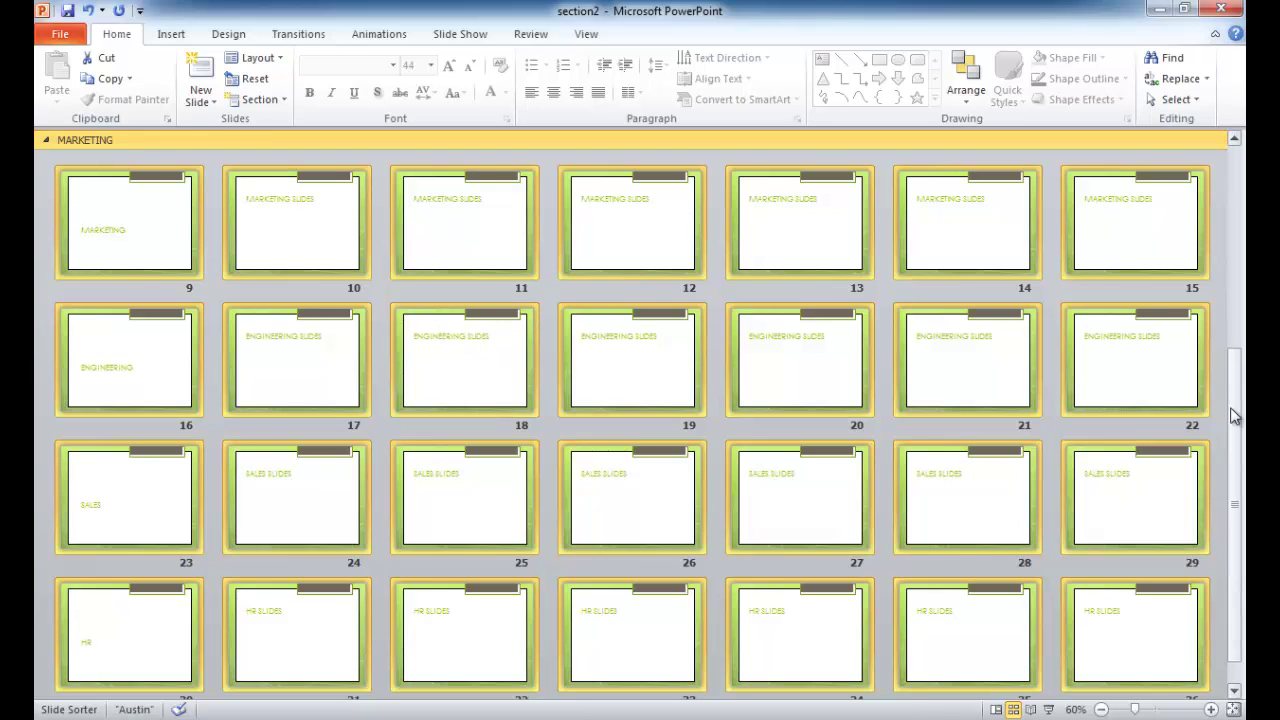
# - Add a section directly before slide 16, the ENGINEERING title slide
pyautogui.scroll(3, 1234, 416)
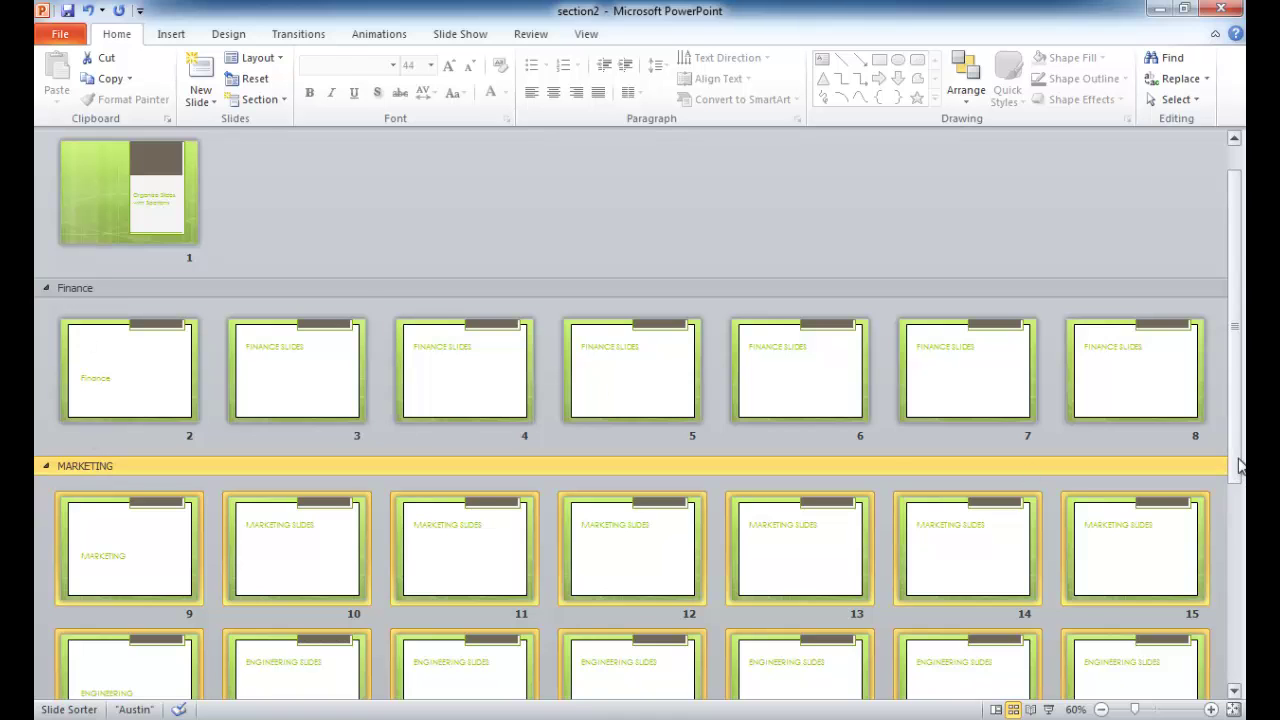
pyautogui.scroll(-1, 1240, 465)
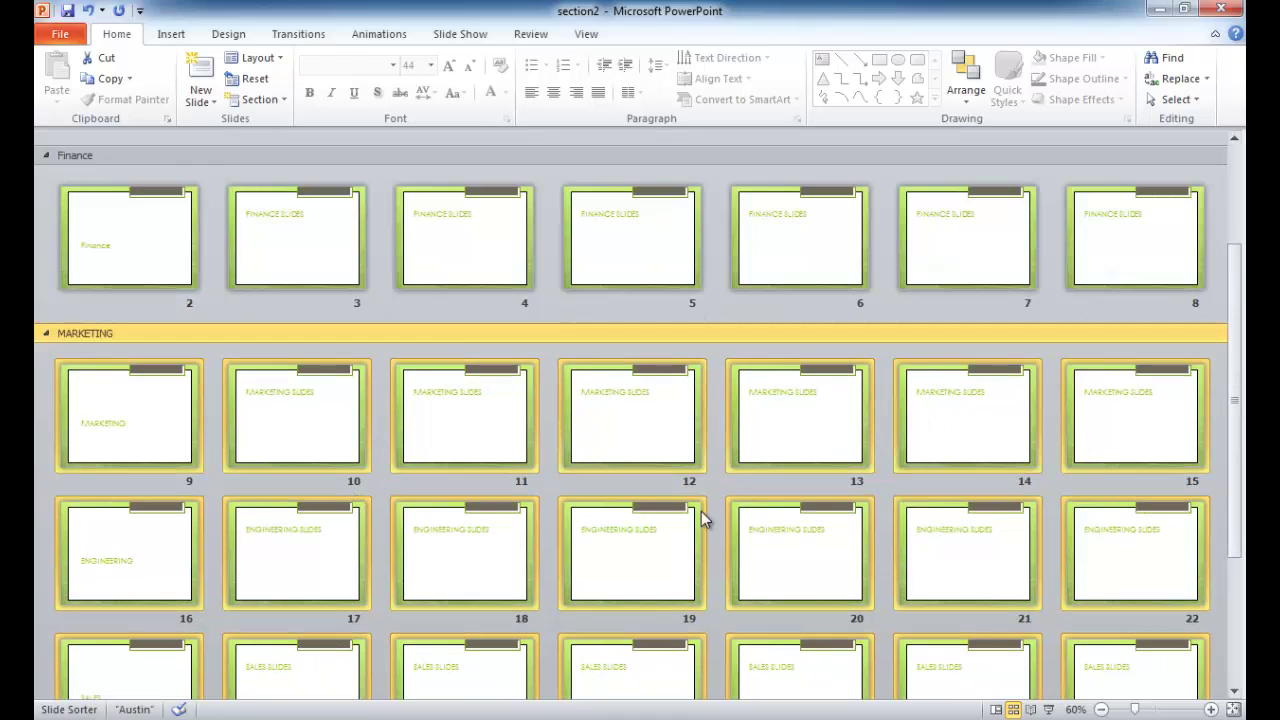
pyautogui.scroll(-1, 1240, 470)
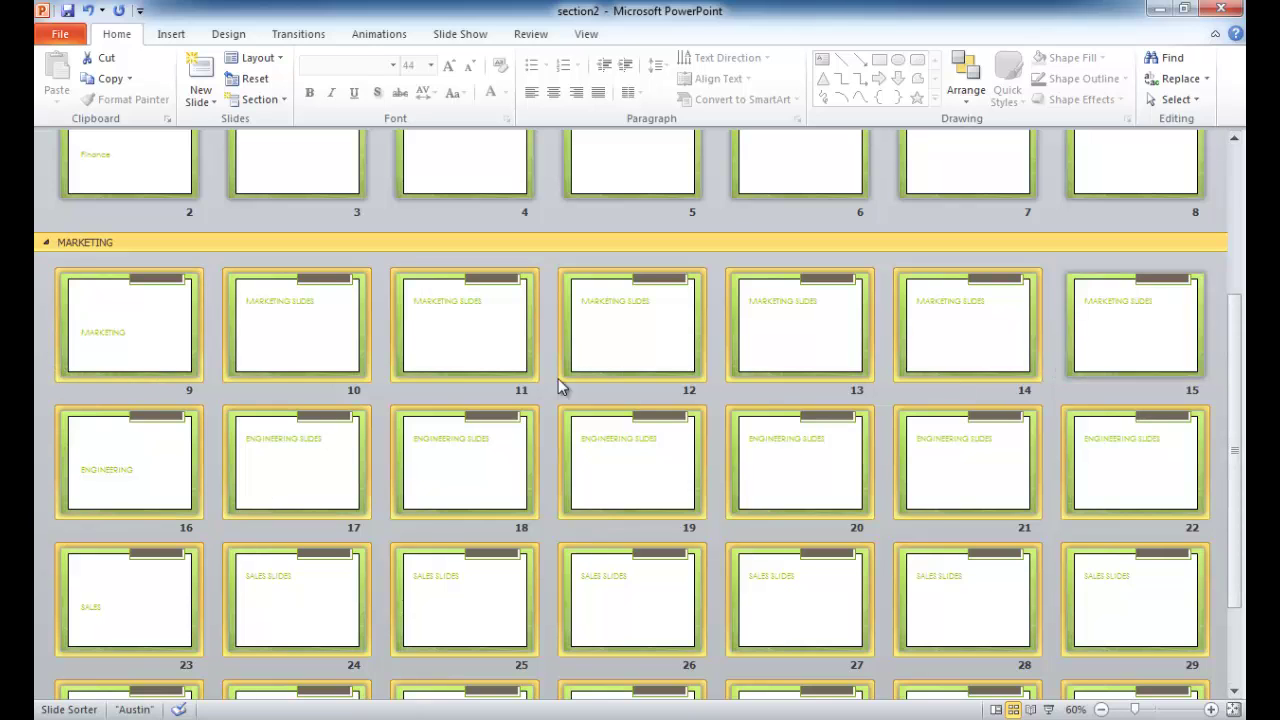
pyautogui.click(53, 472)
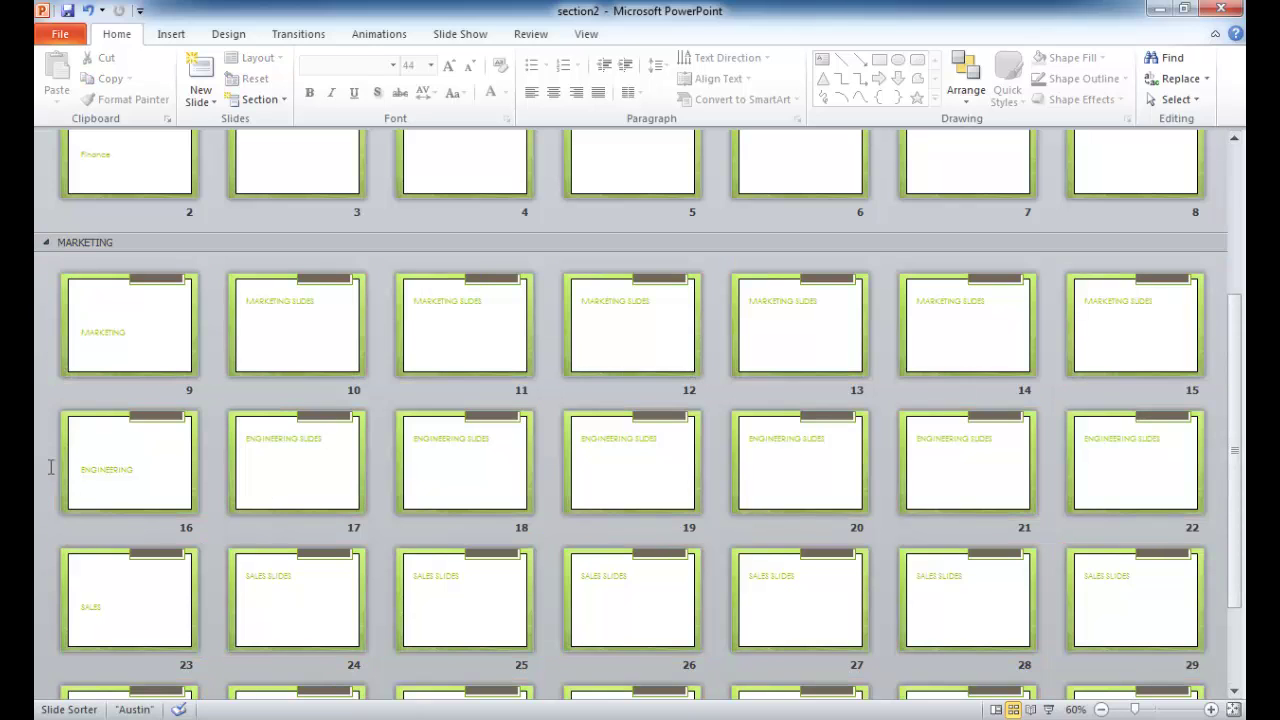
pyautogui.rightClick(53, 470)
pyautogui.click(118, 588)
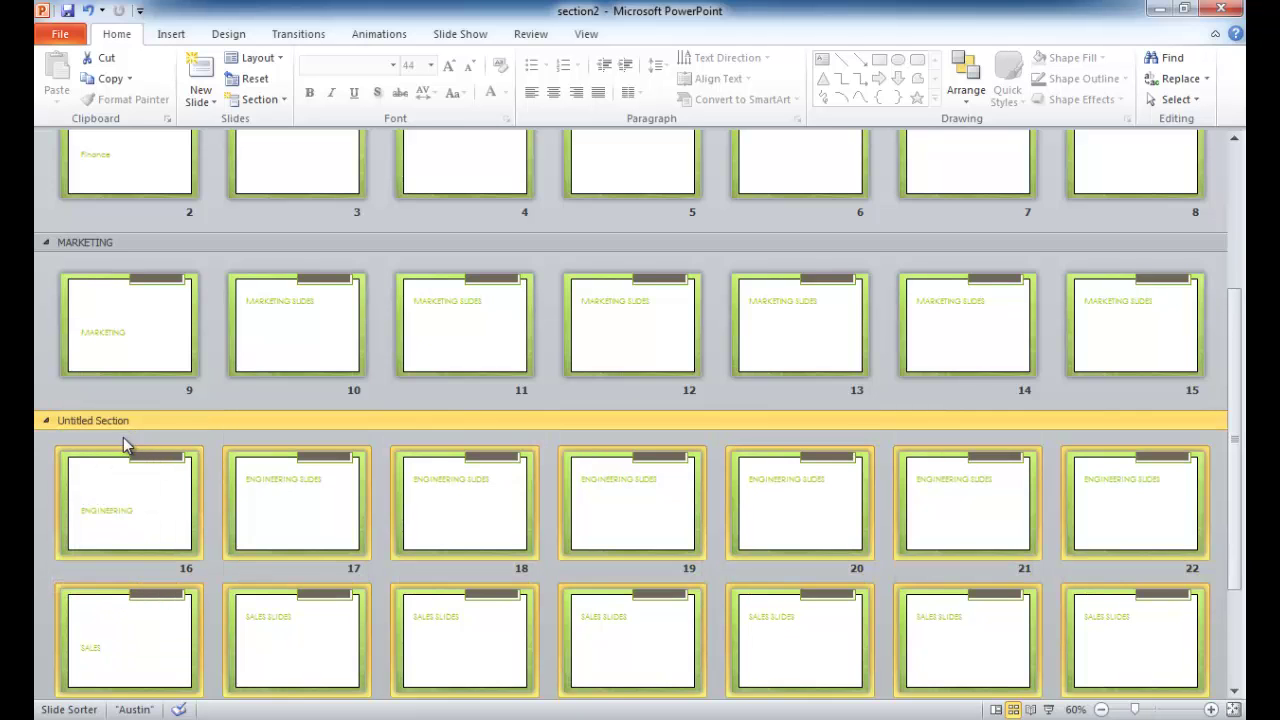
# - Rename the untitled section that starts at slide 16 as ENGINEERING
pyautogui.scroll(-1, 111, 423)
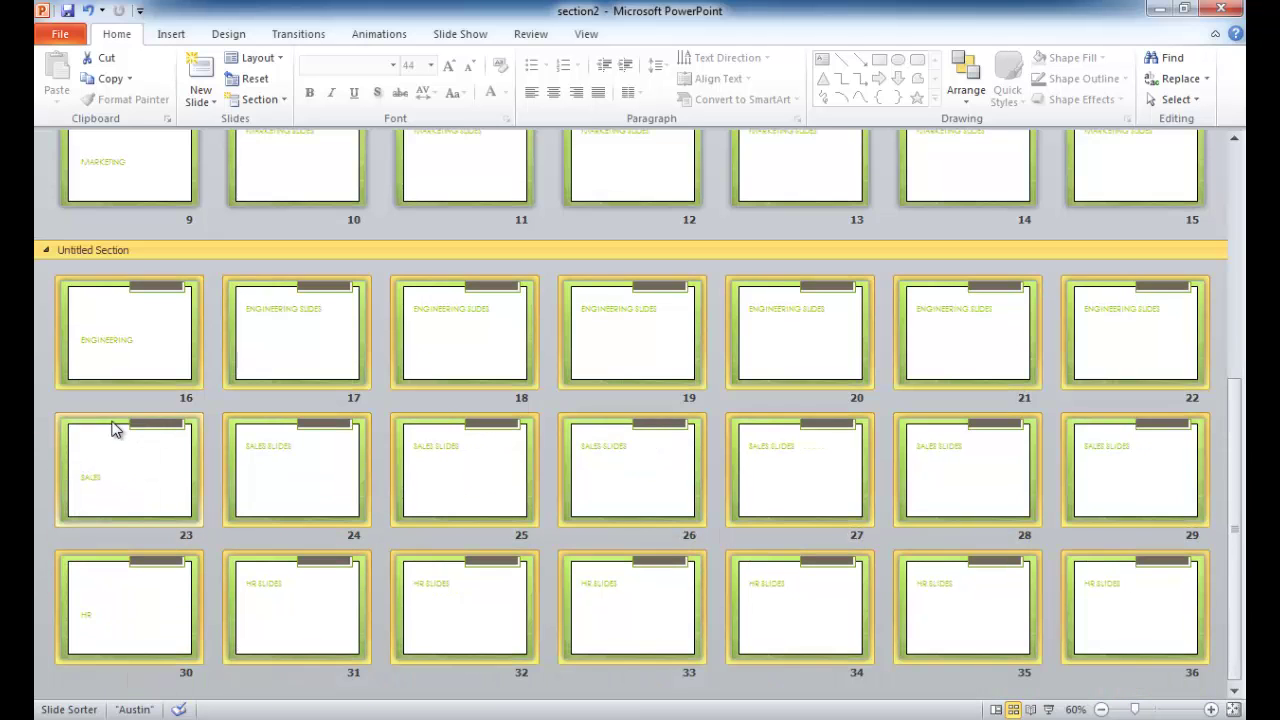
pyautogui.rightClick(115, 249)
pyautogui.click(150, 262)
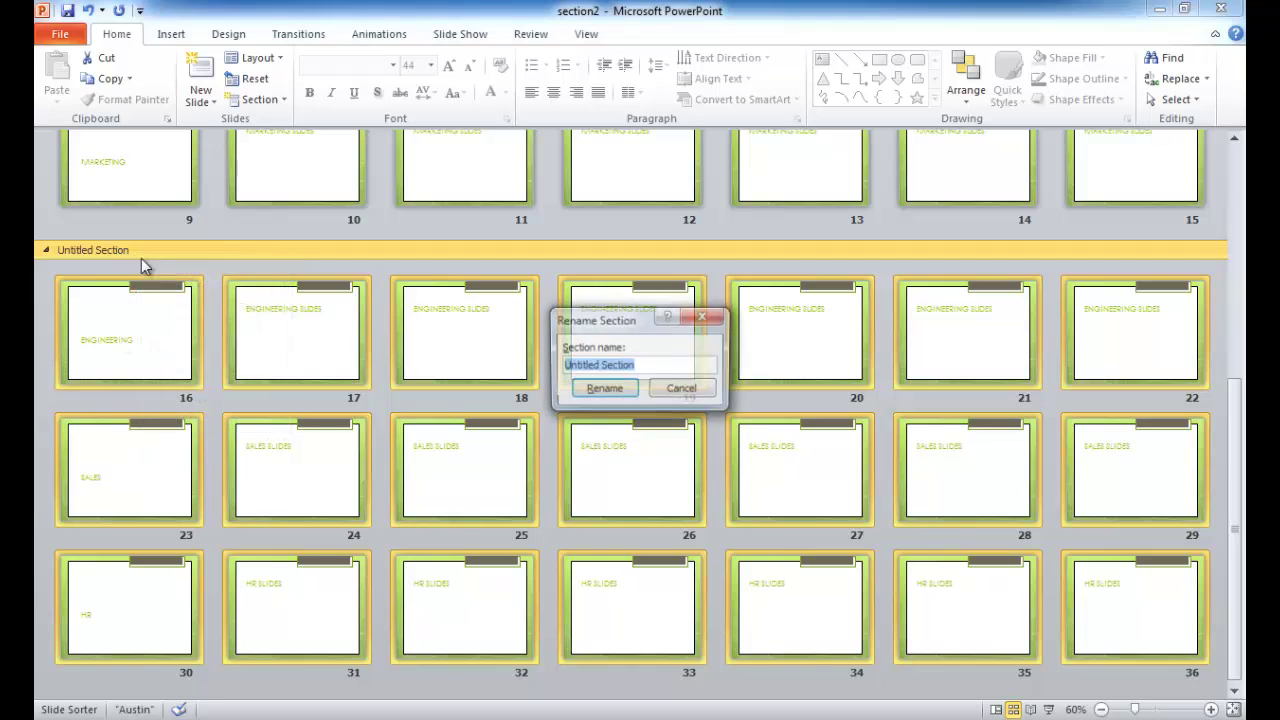
pyautogui.write('EN')
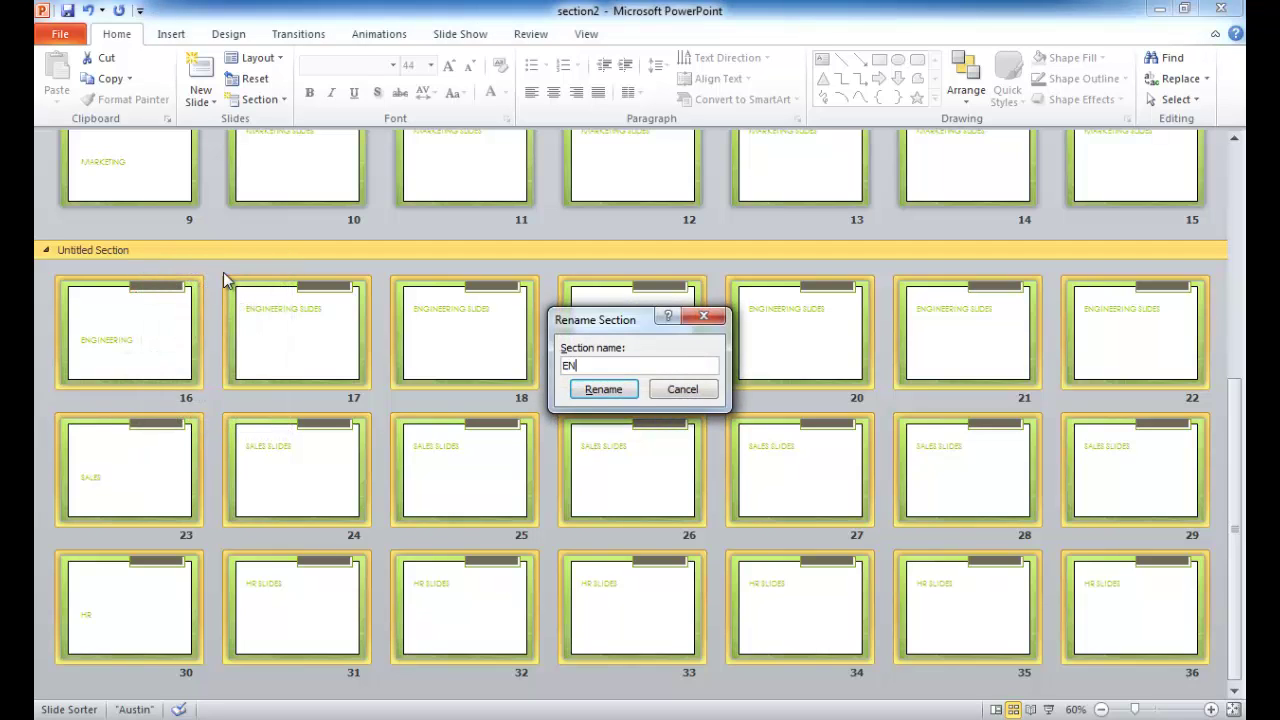
pyautogui.write('GINEERING')
pyautogui.click(616, 394)
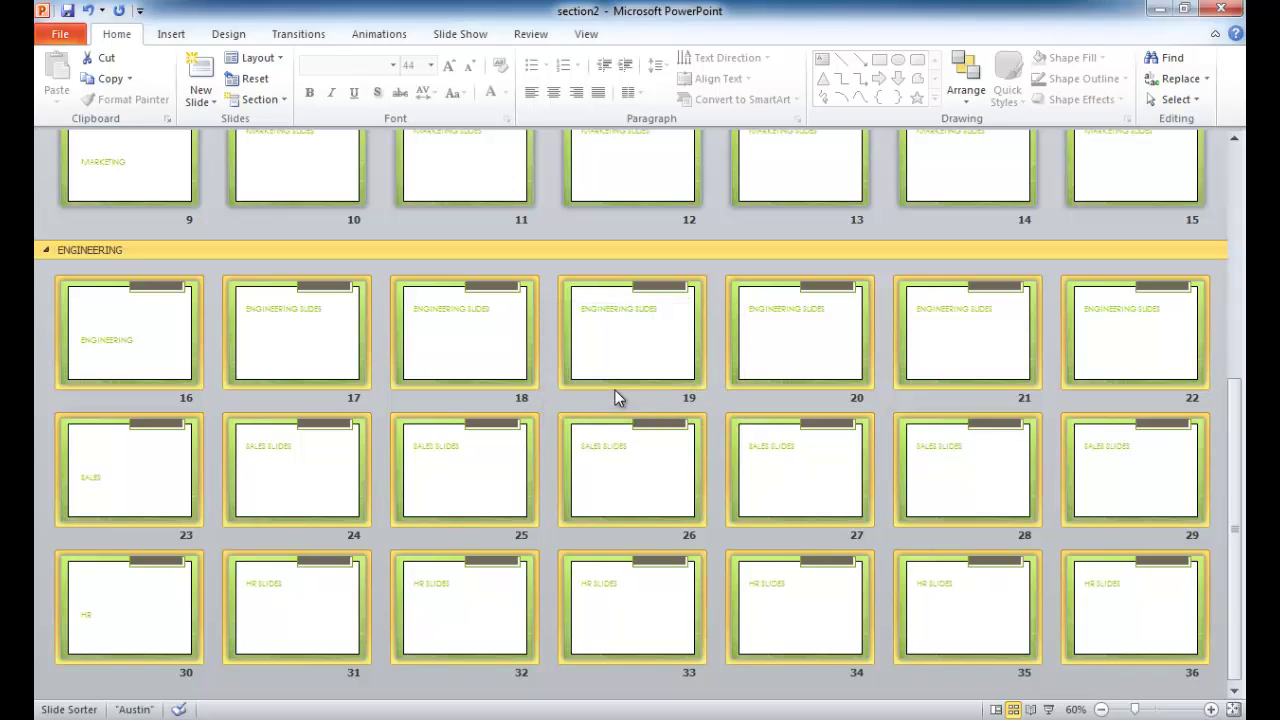
# - Switch to the finished section presentation and expand its FINANCE and MARKETING sections one after the other in the slide sorter to view their slides
pyautogui.scroll(5, 1046, 246)
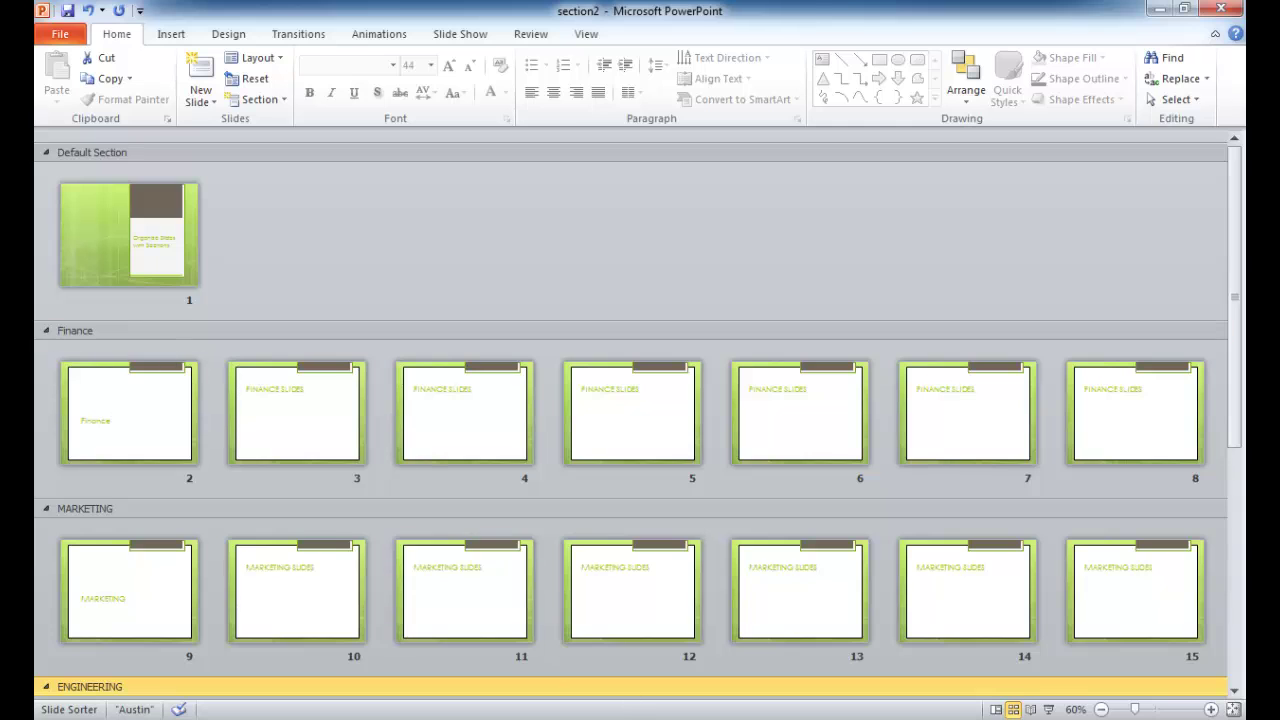
pyautogui.moveTo(524, 714)
pyautogui.click(495, 664)
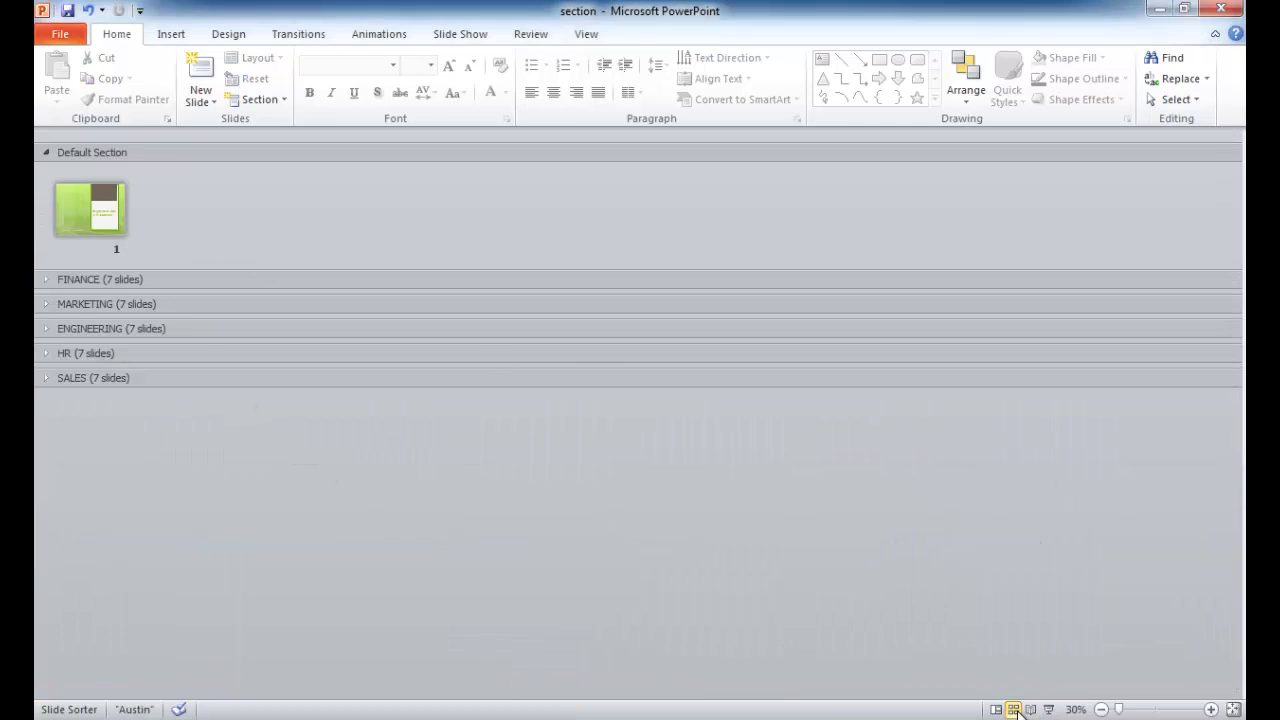
pyautogui.click(44, 280)
pyautogui.click(45, 282)
pyautogui.click(45, 304)
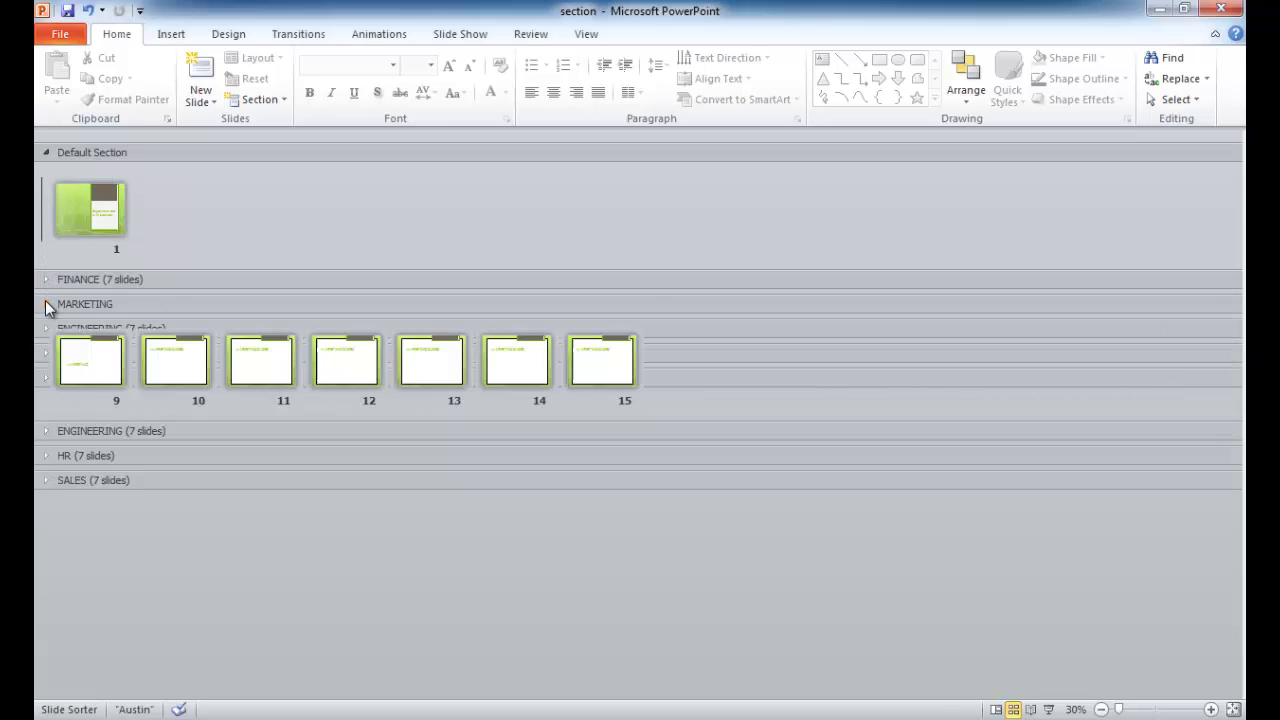
# - Change to Normal view, and expand and collapse the FINANCE, MARKETING and ENGINEERING sections in turn to view their slides
pyautogui.click(996, 709)
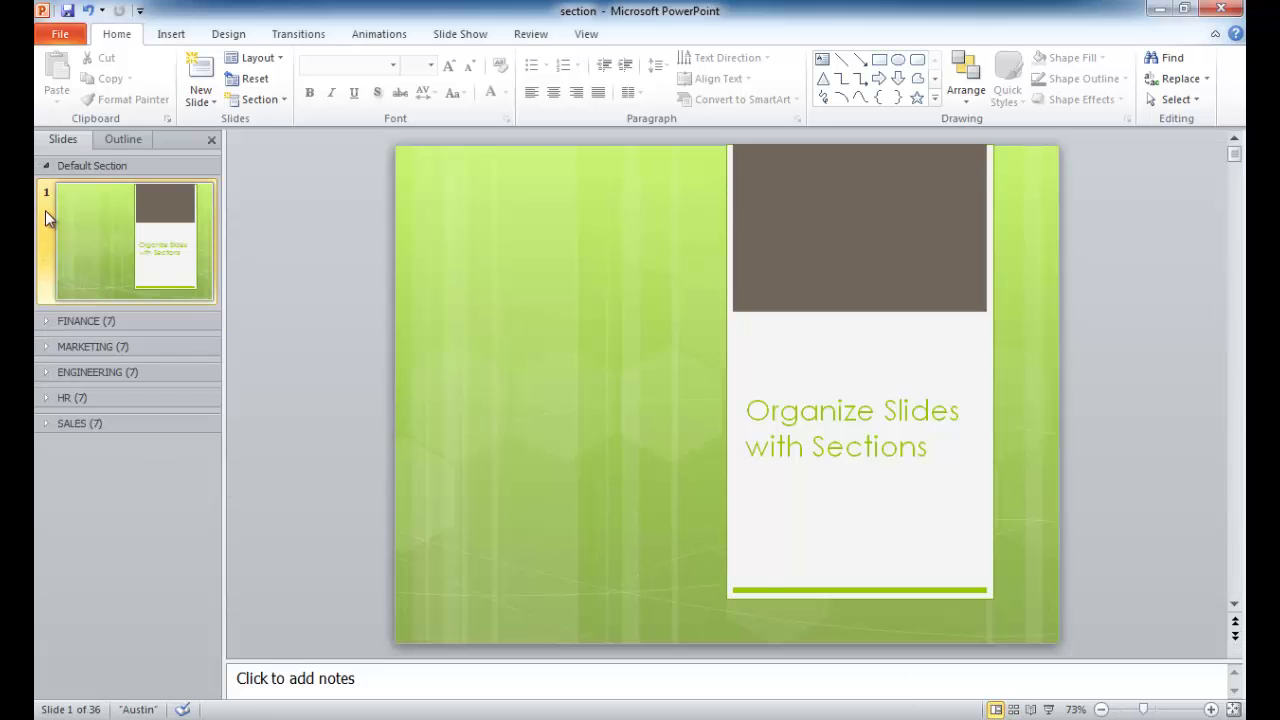
pyautogui.click(46, 320)
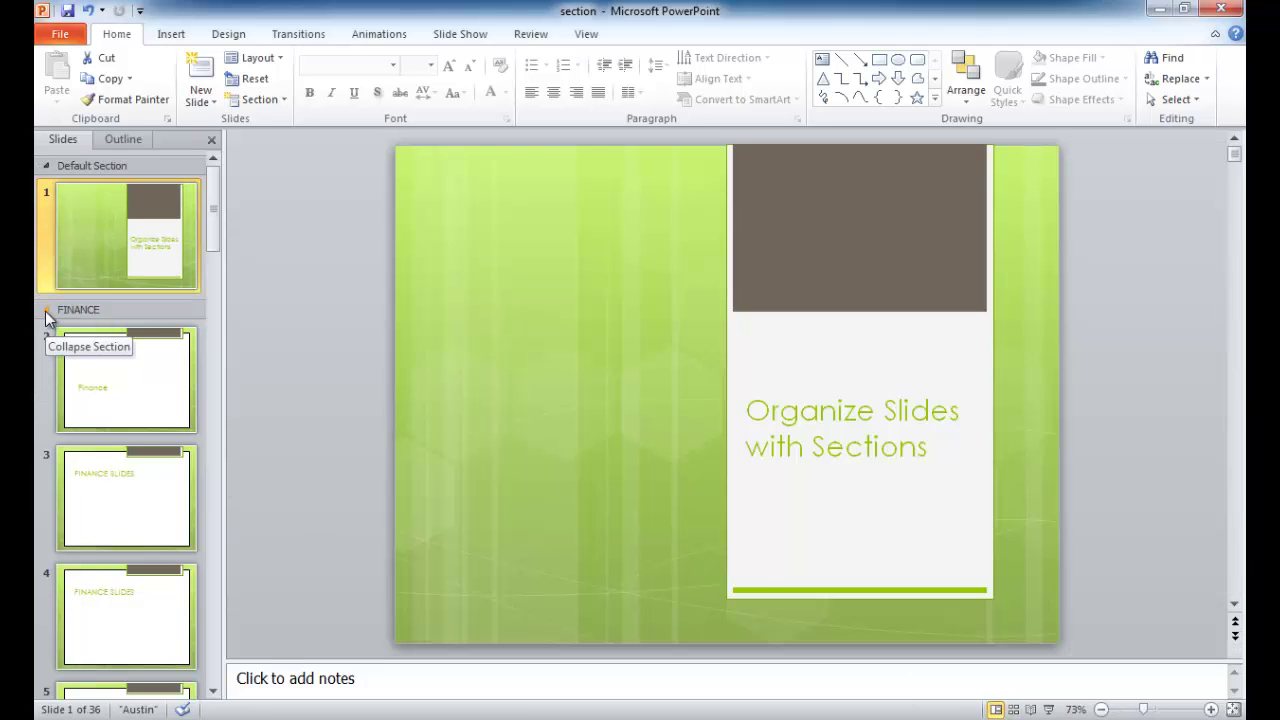
pyautogui.click(45, 311)
pyautogui.click(46, 336)
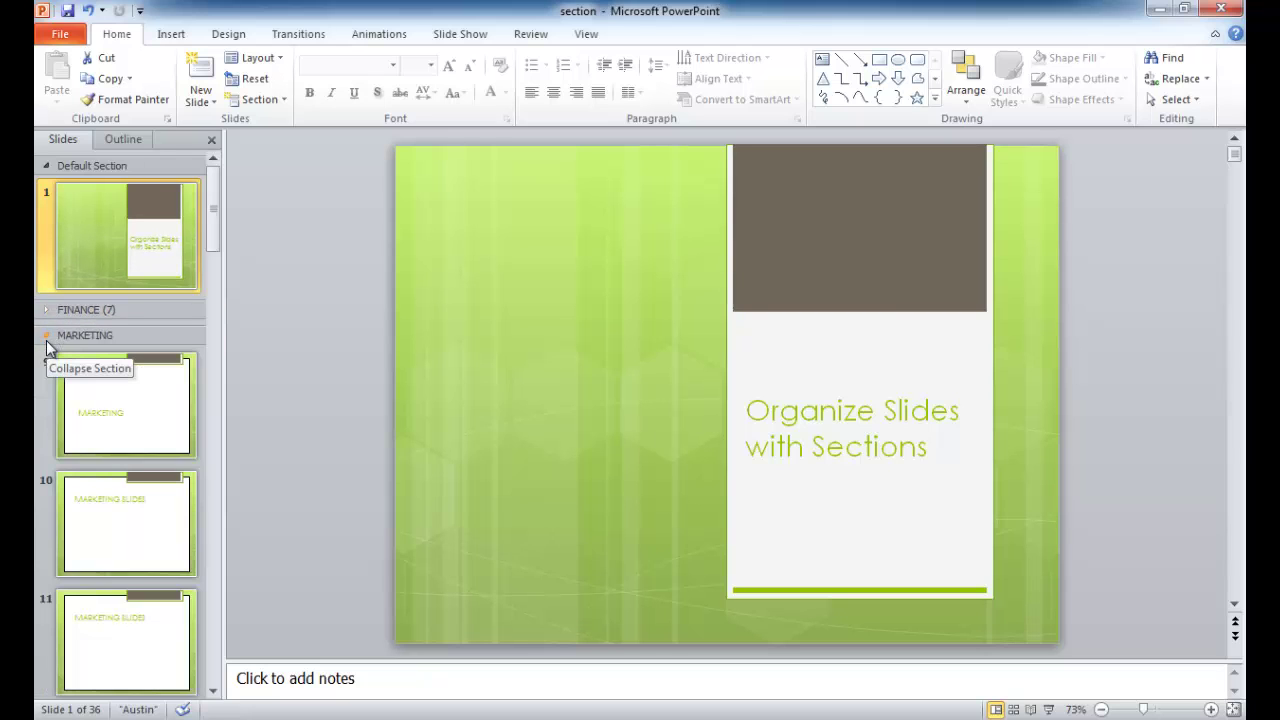
pyautogui.click(46, 337)
pyautogui.click(46, 361)
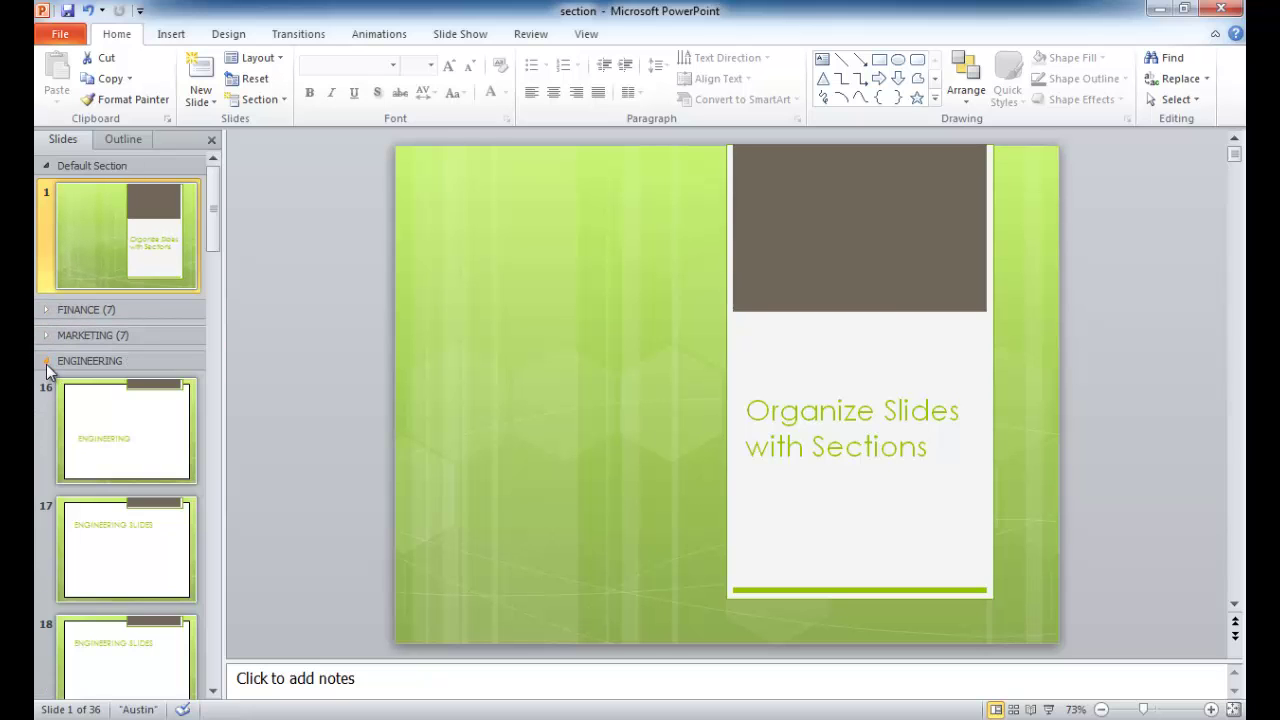
pyautogui.click(46, 362)
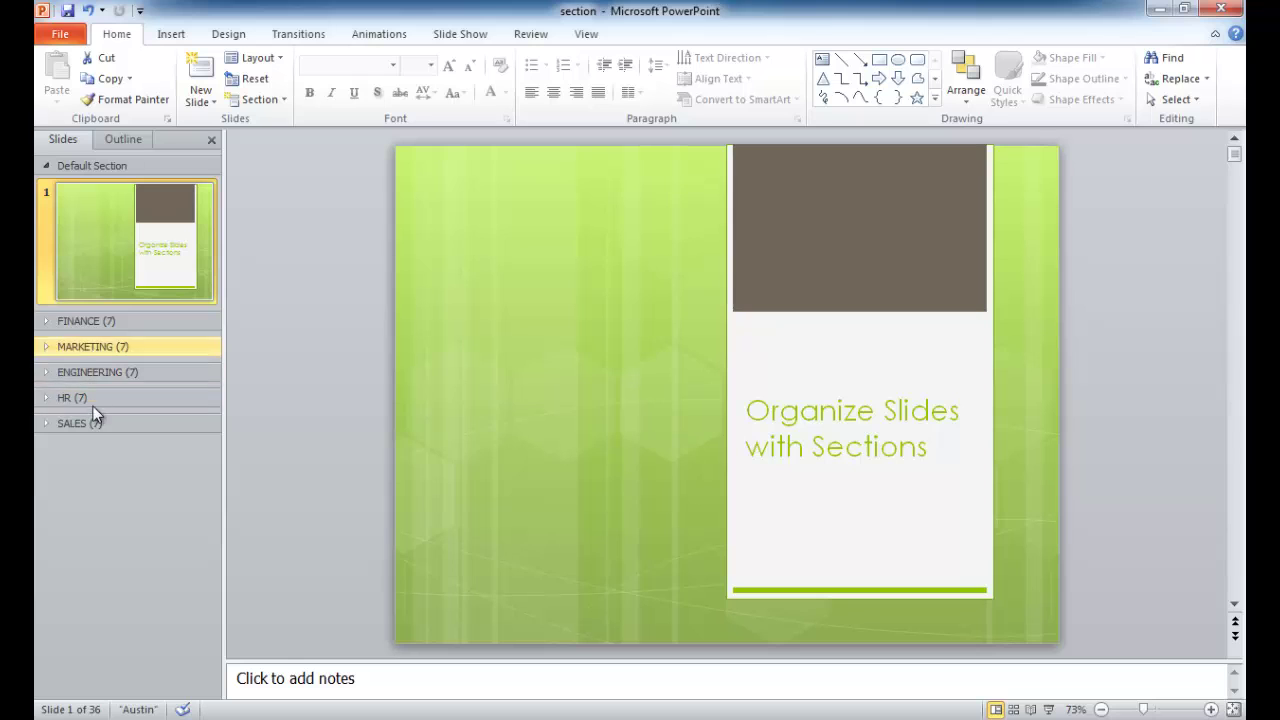